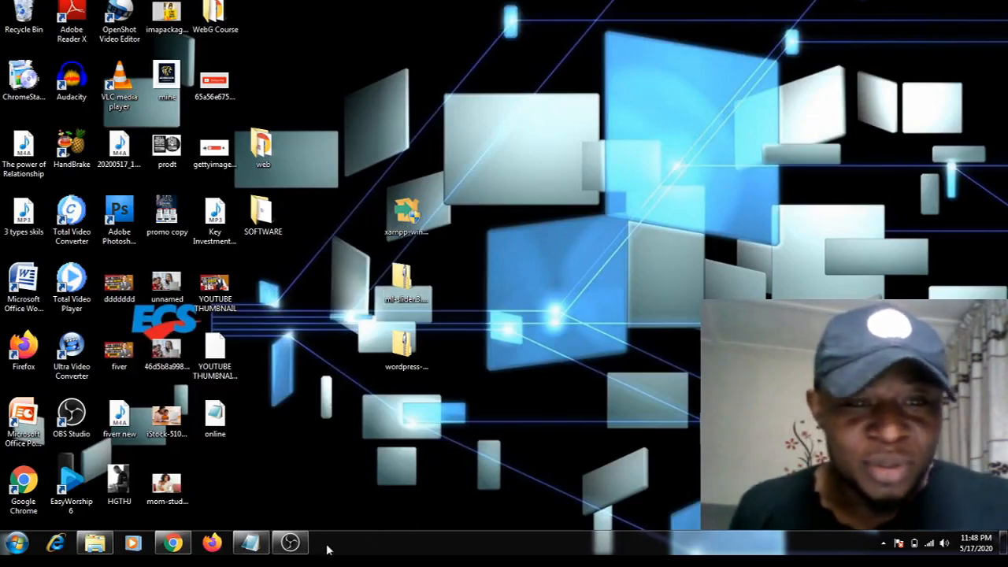
Switch to Chrome and review the XAMPP for Windows download page and its download confirmation page
click(172, 546)
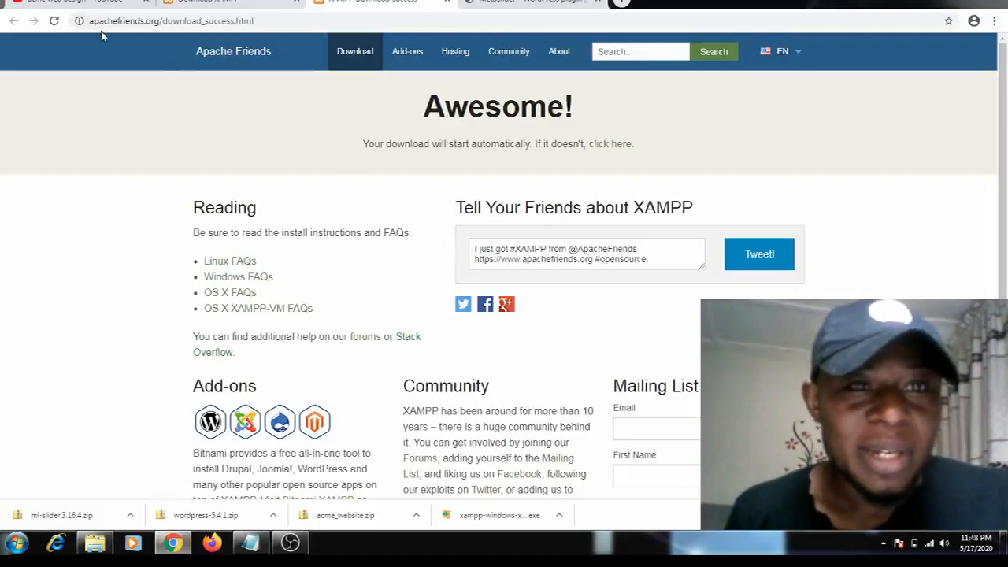
click(222, 7)
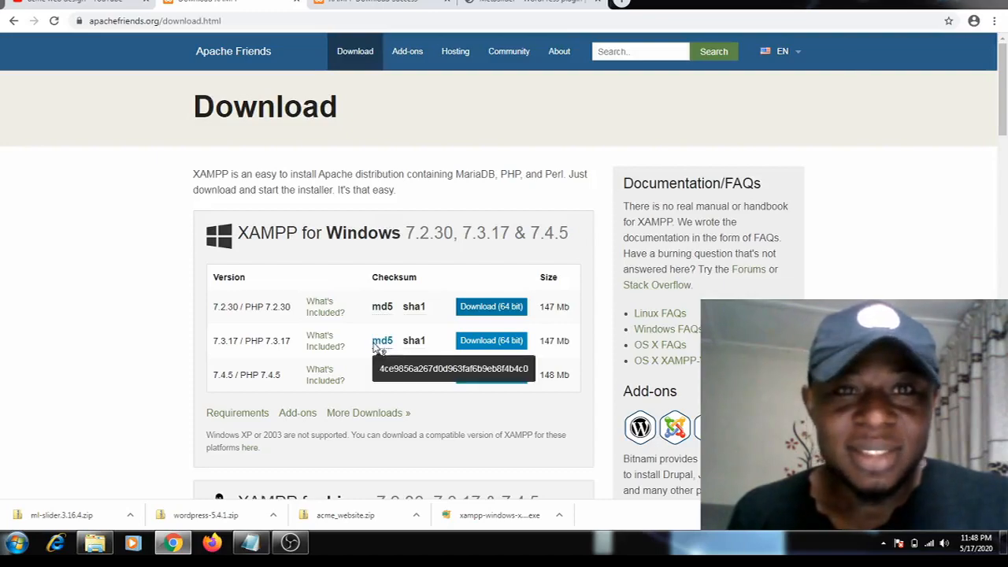
click(366, 3)
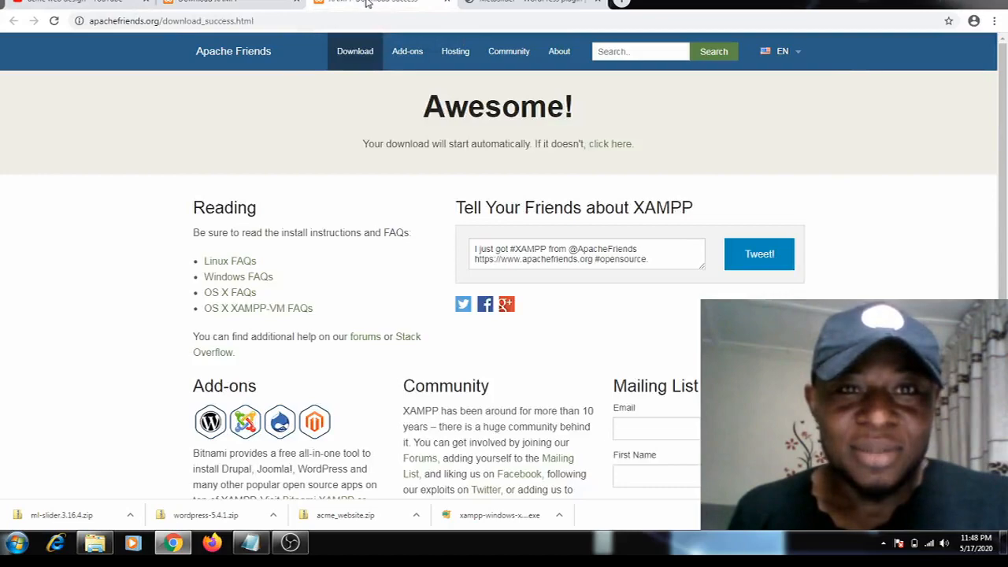
Load wordpress.org in place of the XAMPP download confirmation page
click(405, 21)
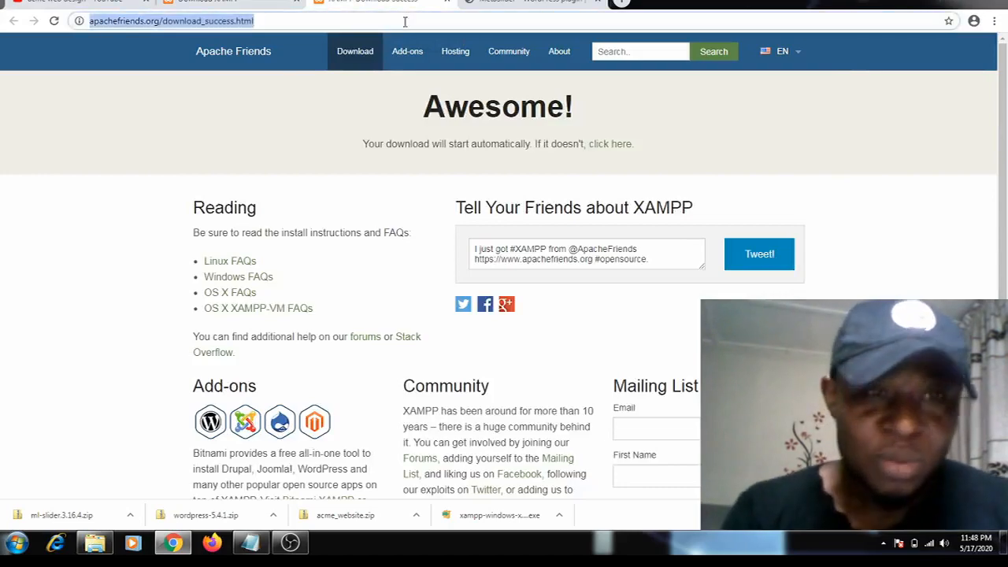
text(o)
key(BackSpace)
key(BackSpace)
text(wordpress.org)
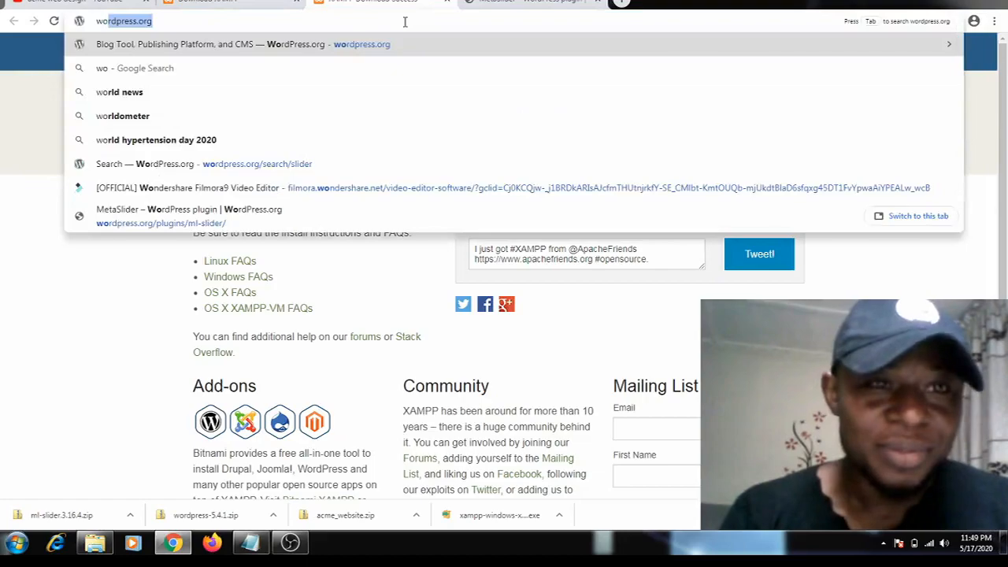
key(Return)
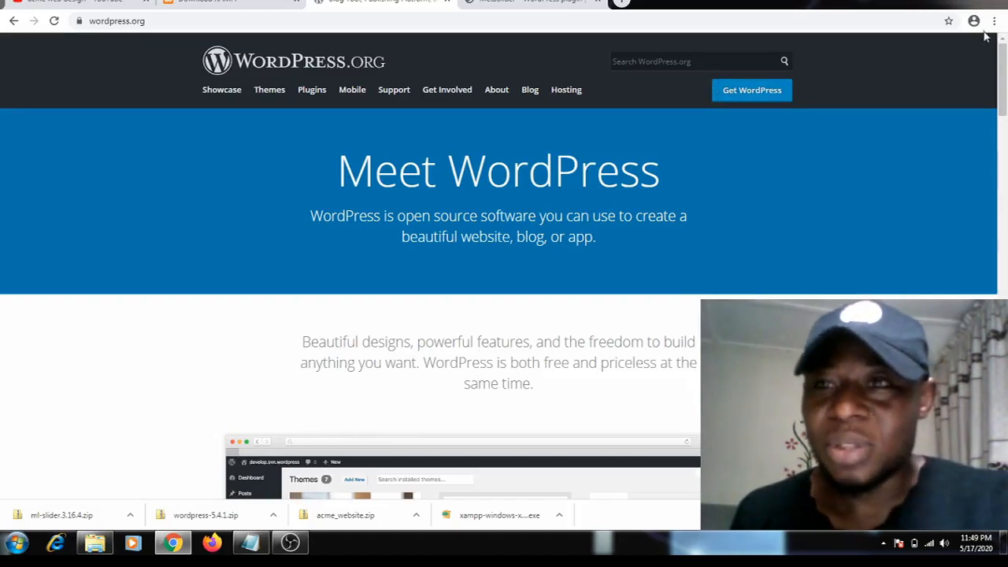
Minimize the browser and place the WordPress 5.4.1 archive beside the XAMPP installer on the desktop
click(950, 5)
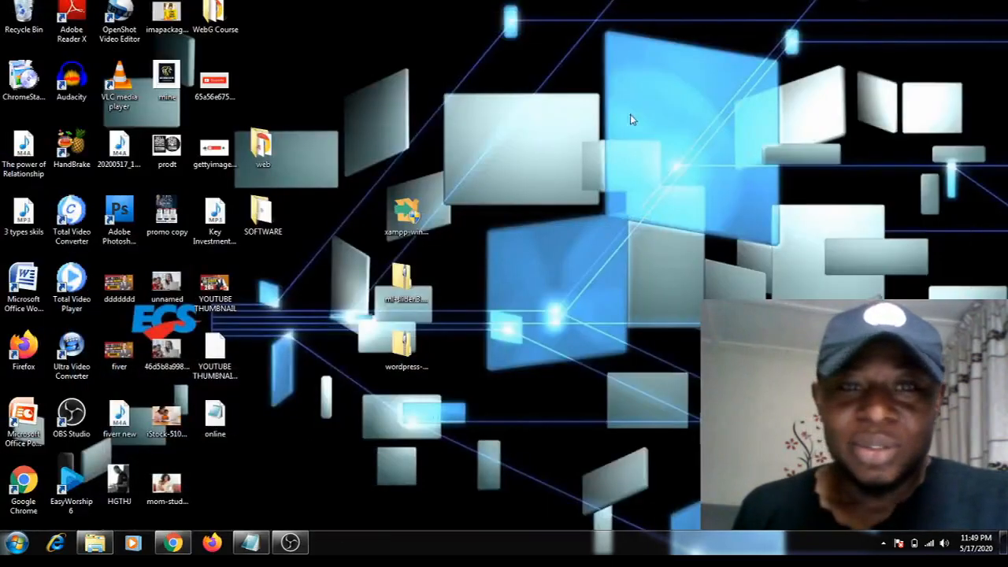
click(404, 220)
drag(404, 347, 353, 219)
click(579, 186)
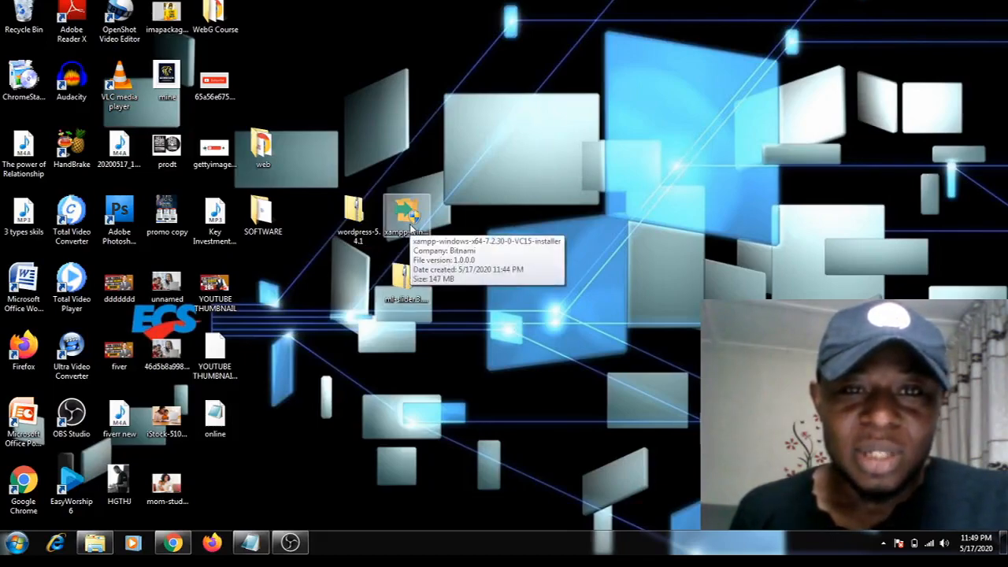
Run the XAMPP installer from the desktop as administrator and acknowledge the User Account Control warning
right_click(411, 227)
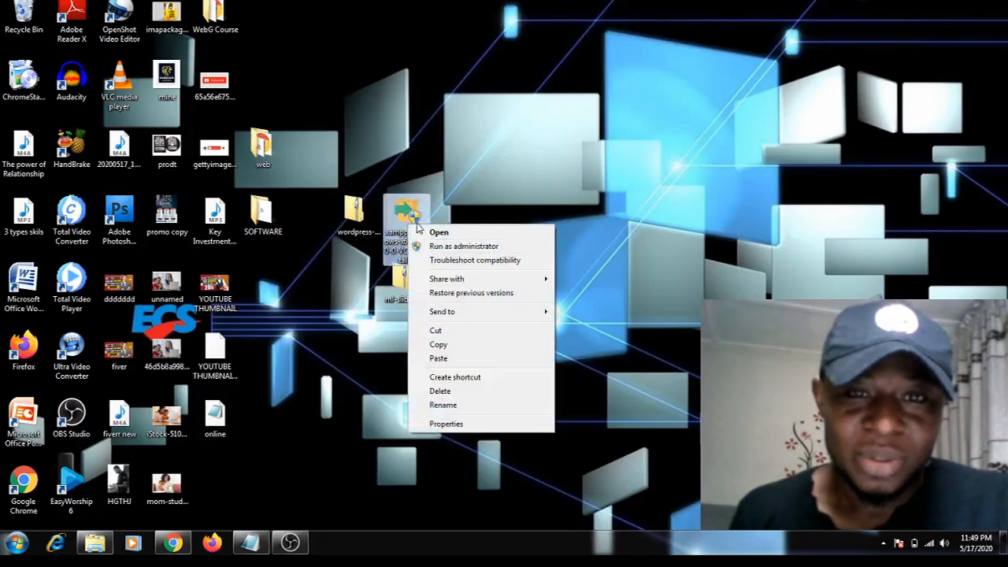
click(437, 248)
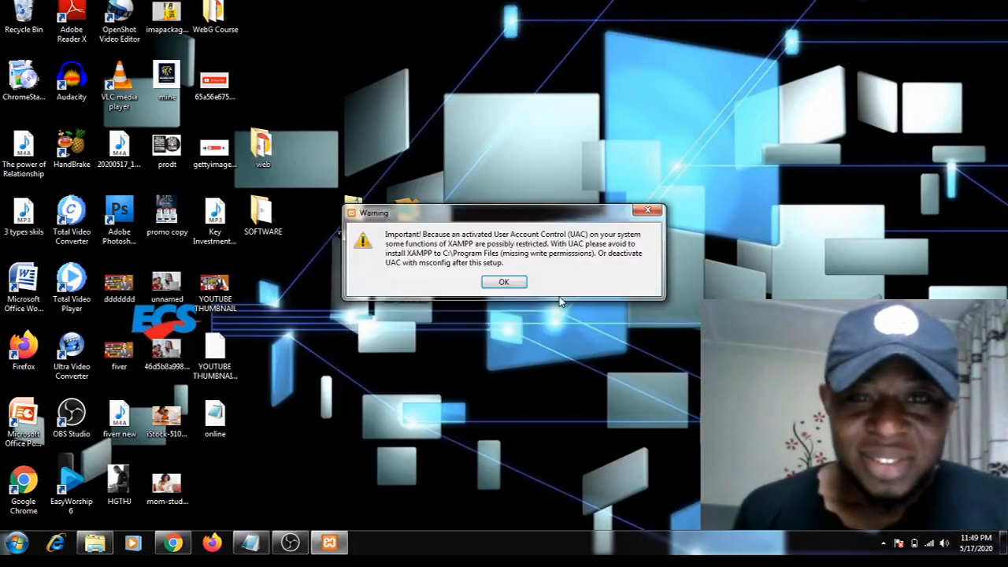
click(504, 282)
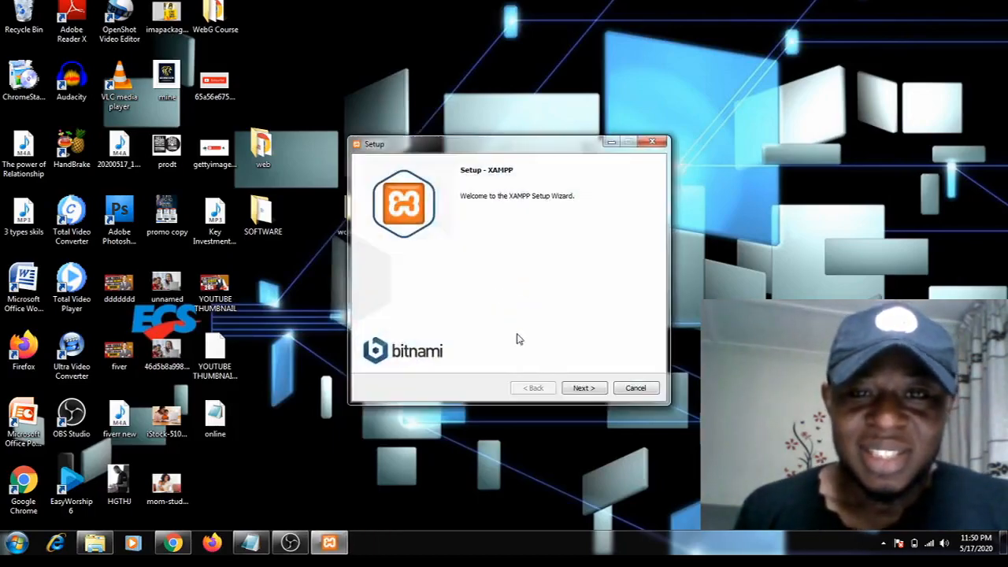
Start installing XAMPP with all components into C:\xampp in English, and move the setup window clear of the desktop files
click(571, 392)
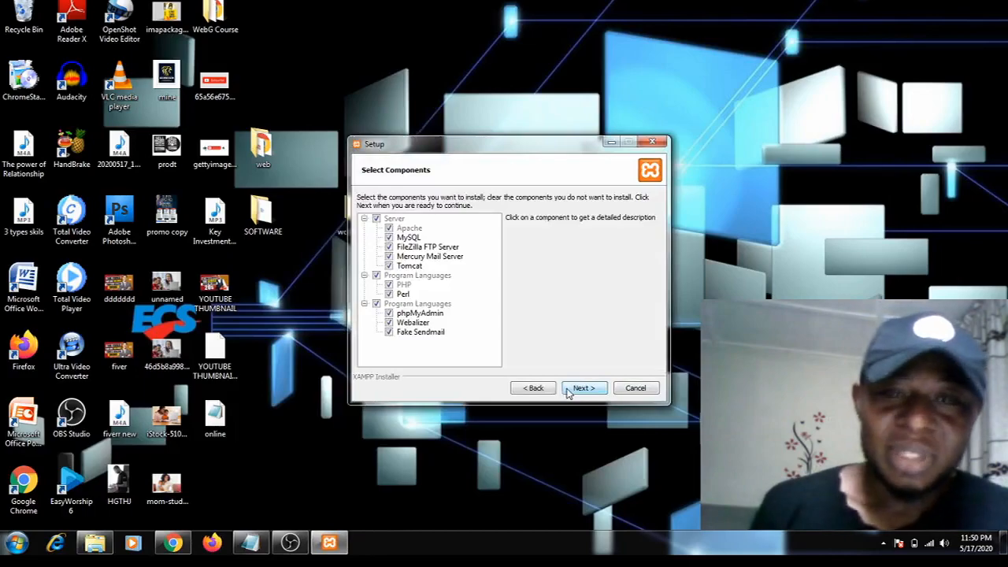
click(572, 391)
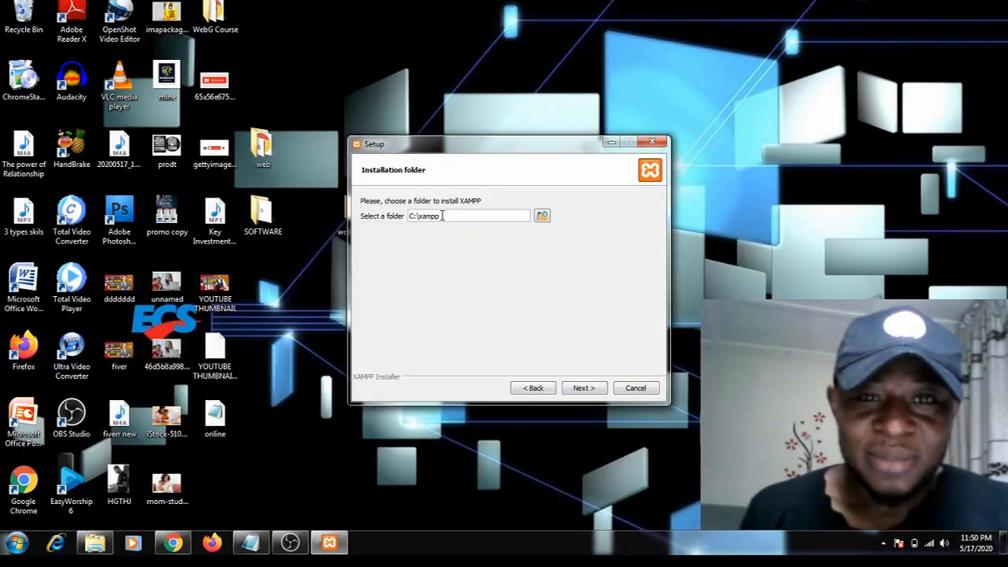
click(581, 390)
click(574, 393)
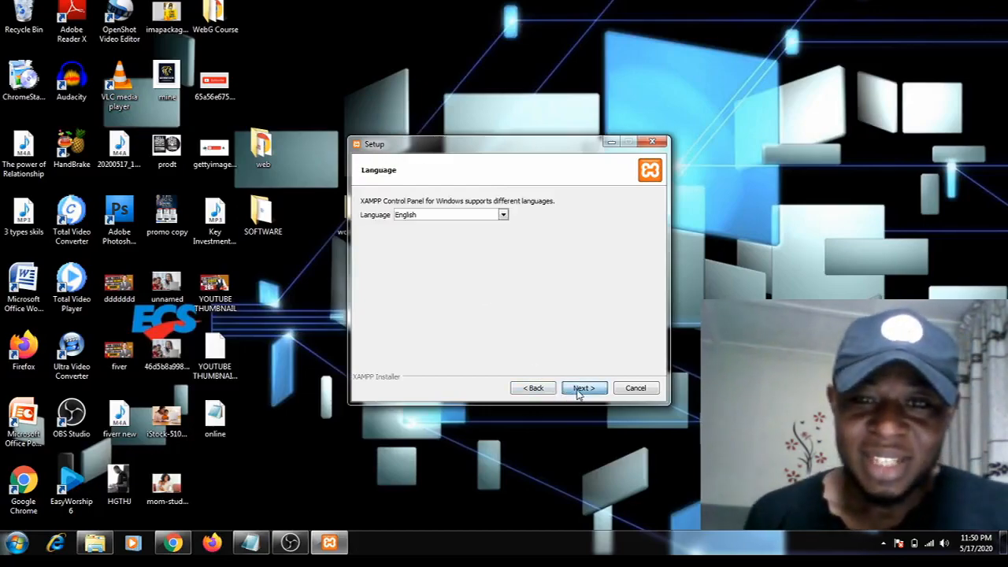
click(576, 394)
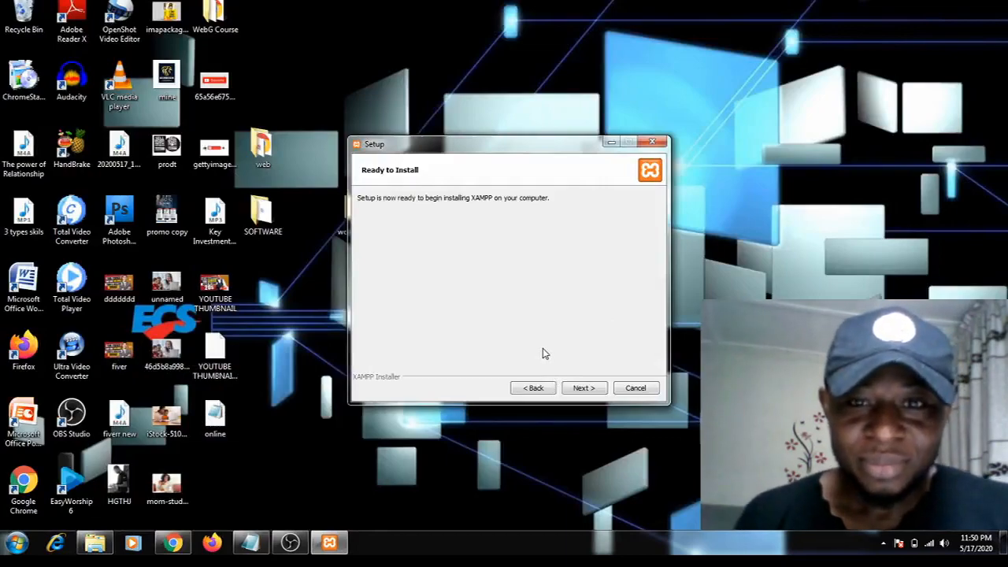
click(578, 388)
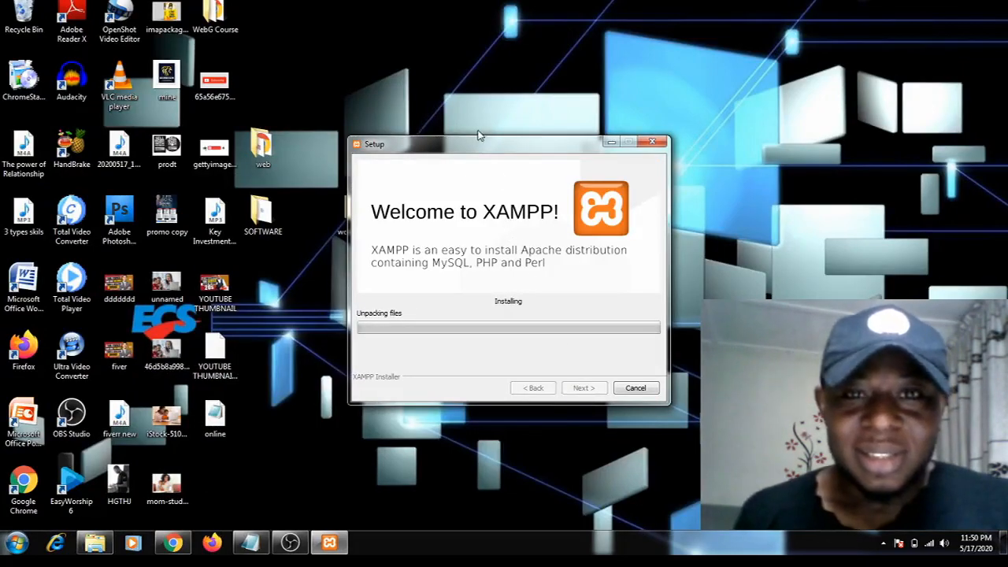
drag(471, 148, 577, 130)
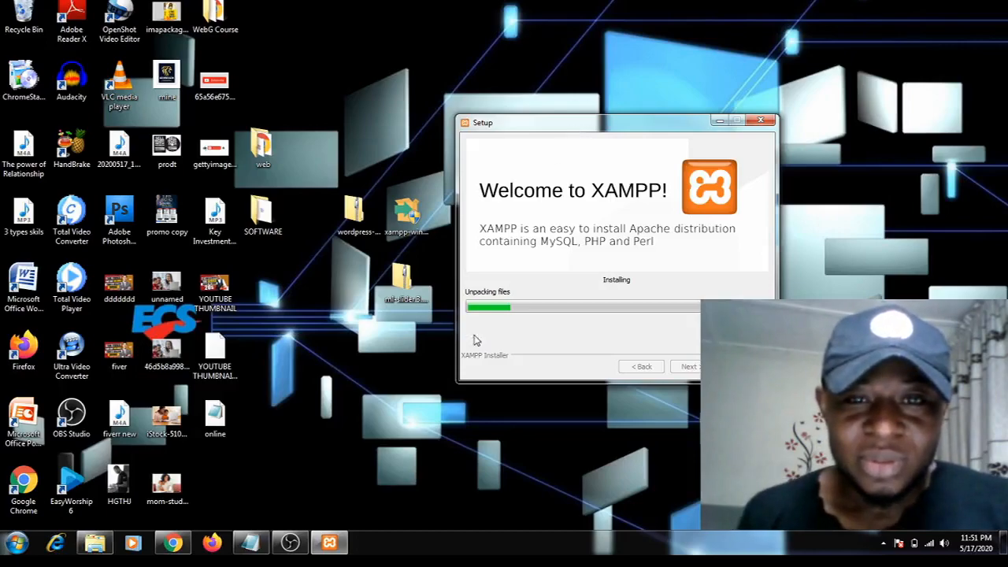
Finish the XAMPP setup with the Control Panel set to start, and clear away the Windows Media Player and Videos windows
mouse_move(292, 549)
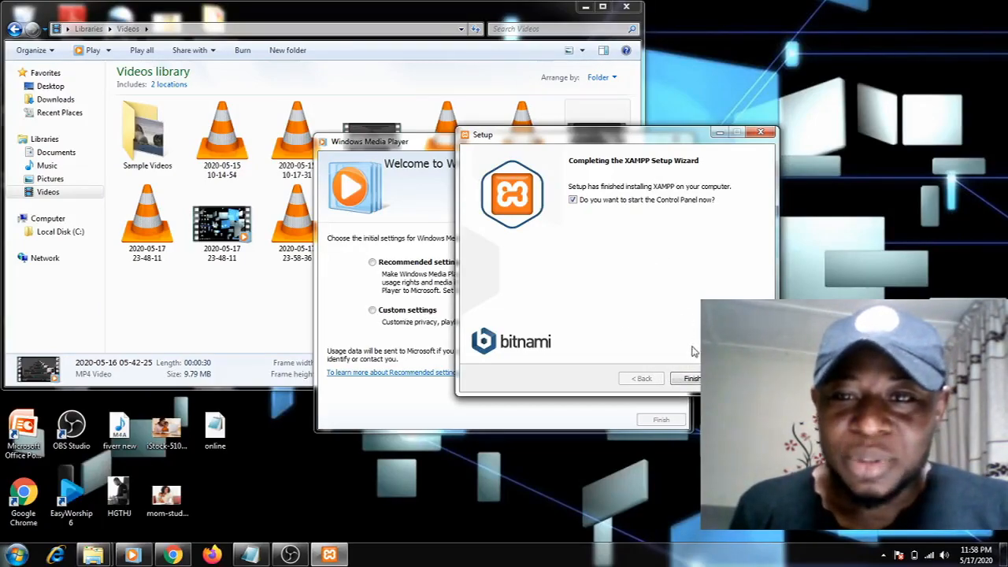
click(691, 379)
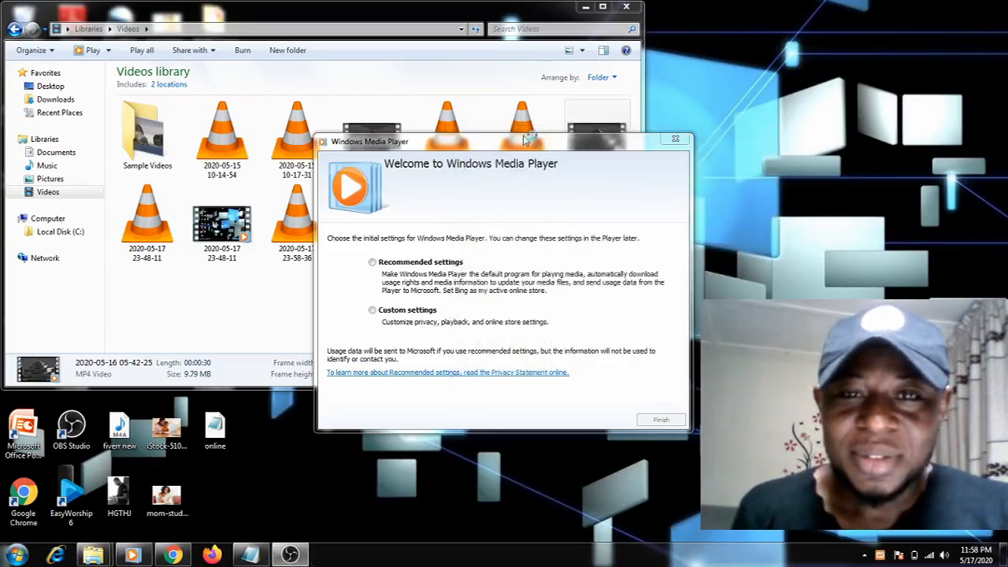
click(678, 141)
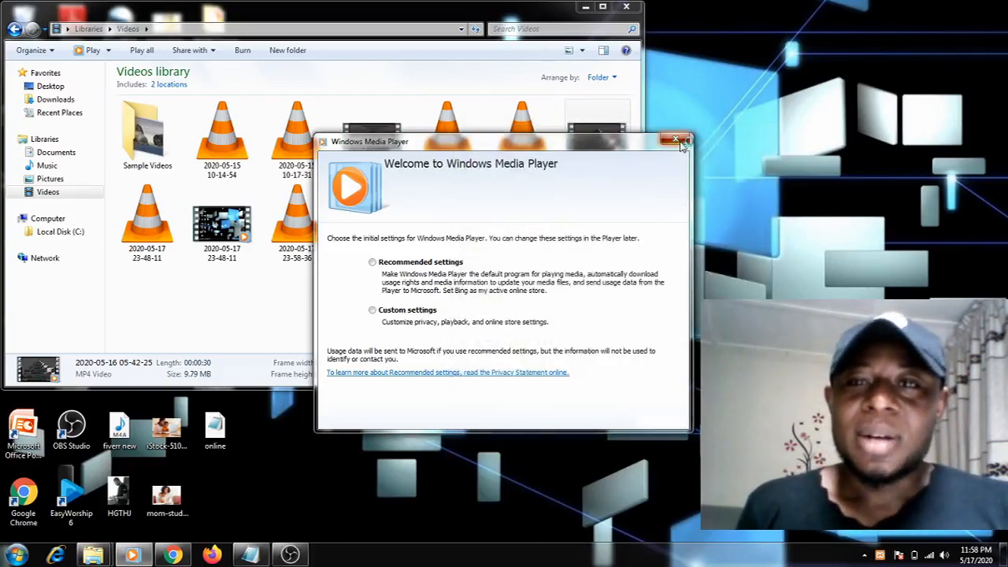
click(585, 9)
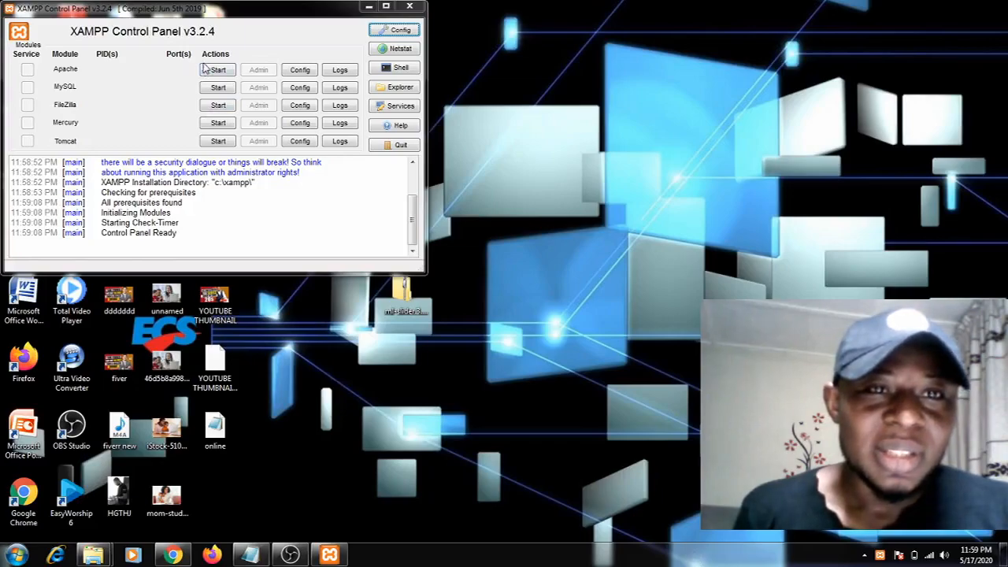
Start the Apache and MySQL modules in the XAMPP Control Panel and dismiss the firewall alert for mysqld
drag(221, 12, 416, 91)
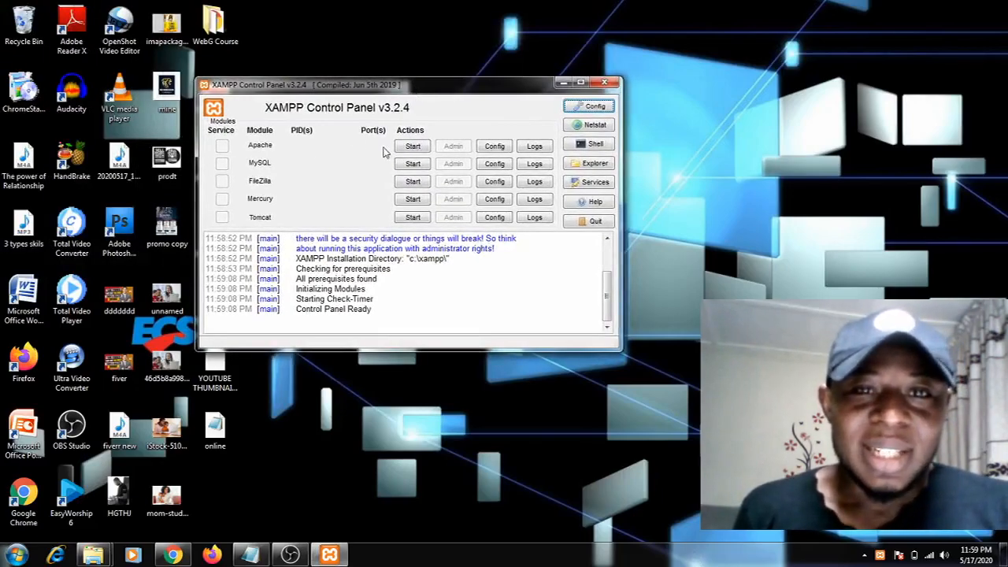
click(410, 149)
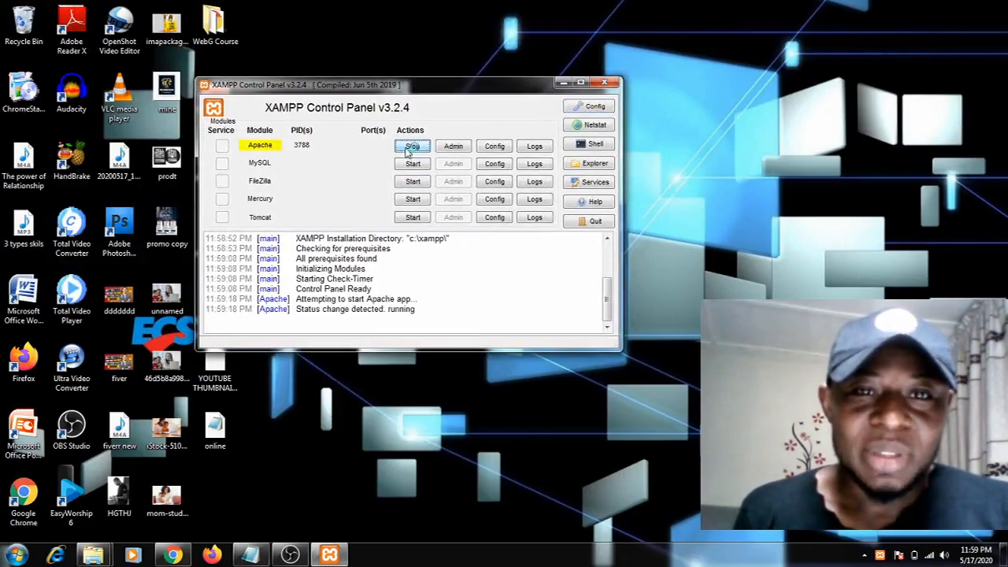
click(412, 164)
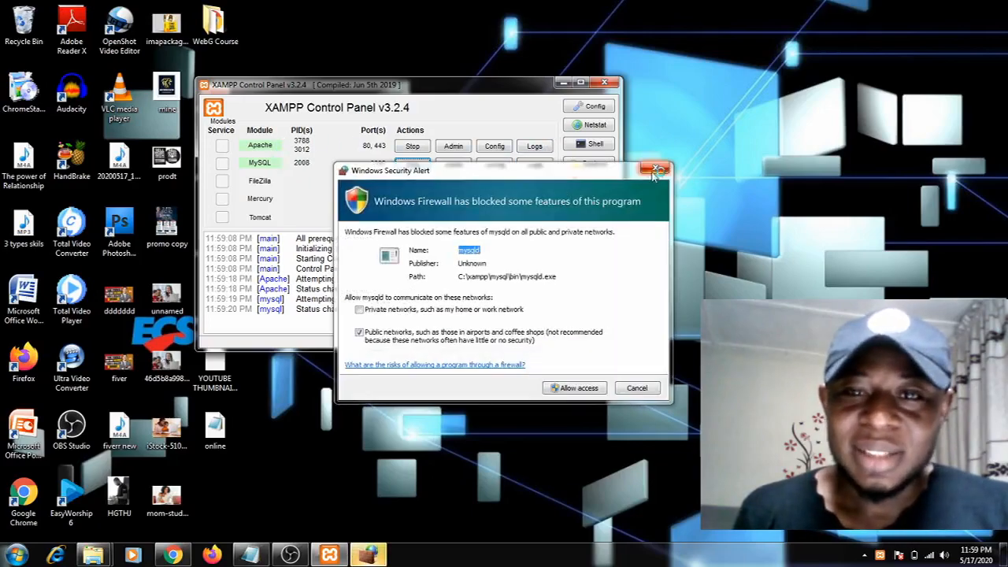
click(657, 171)
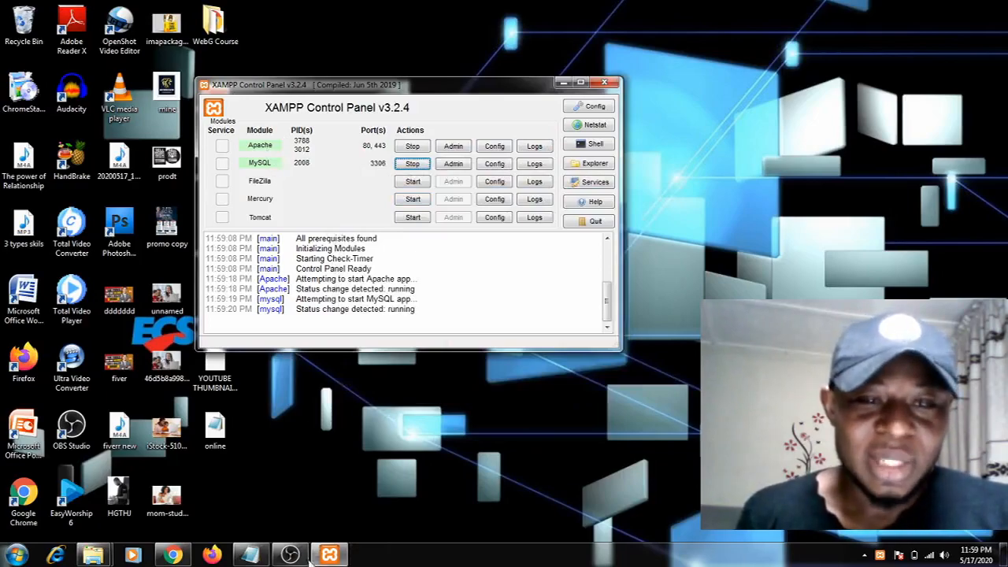
Switch to Chrome, load localhost in a new tab and open phpMyAdmin from the XAMPP dashboard
mouse_move(174, 556)
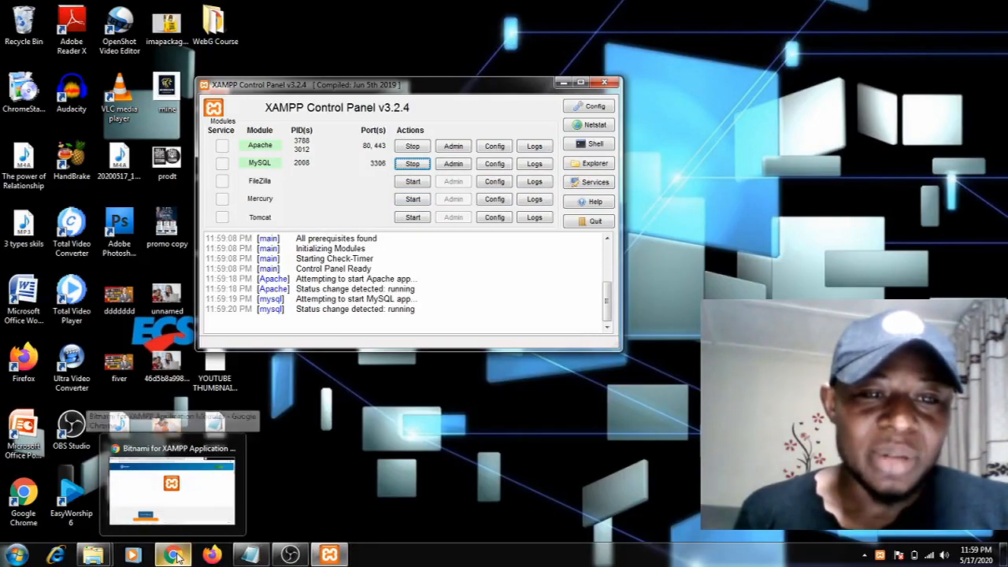
click(175, 556)
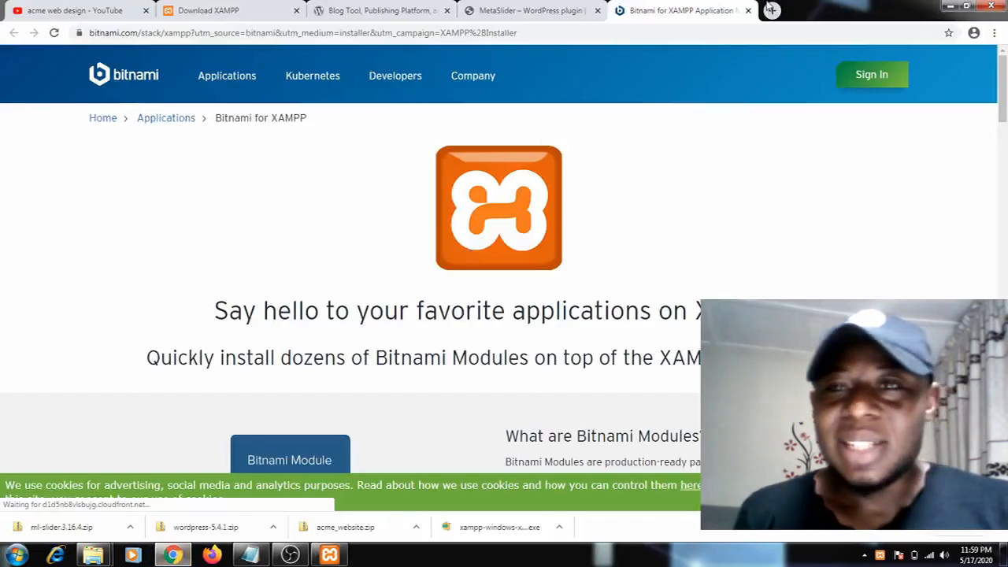
click(771, 10)
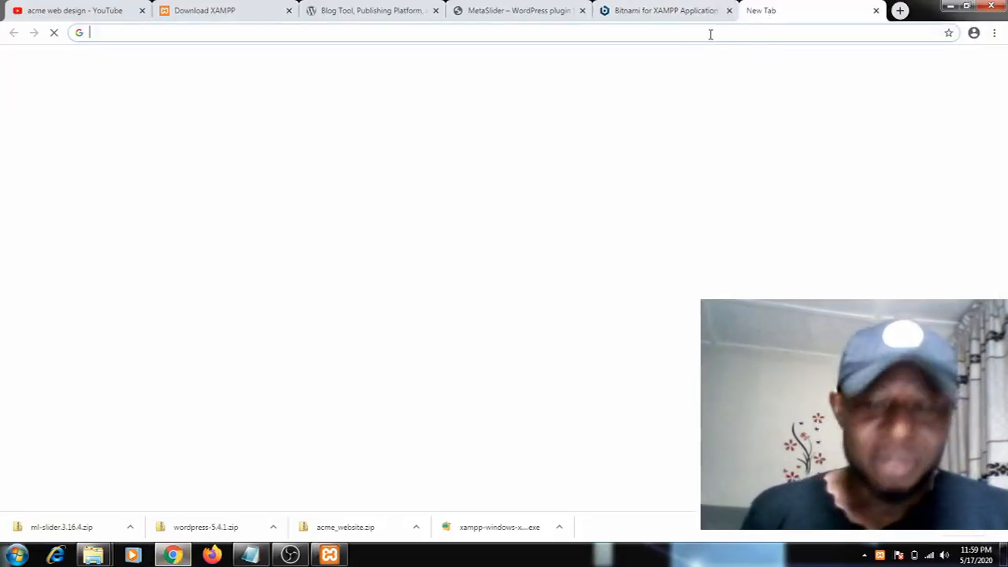
text(loca)
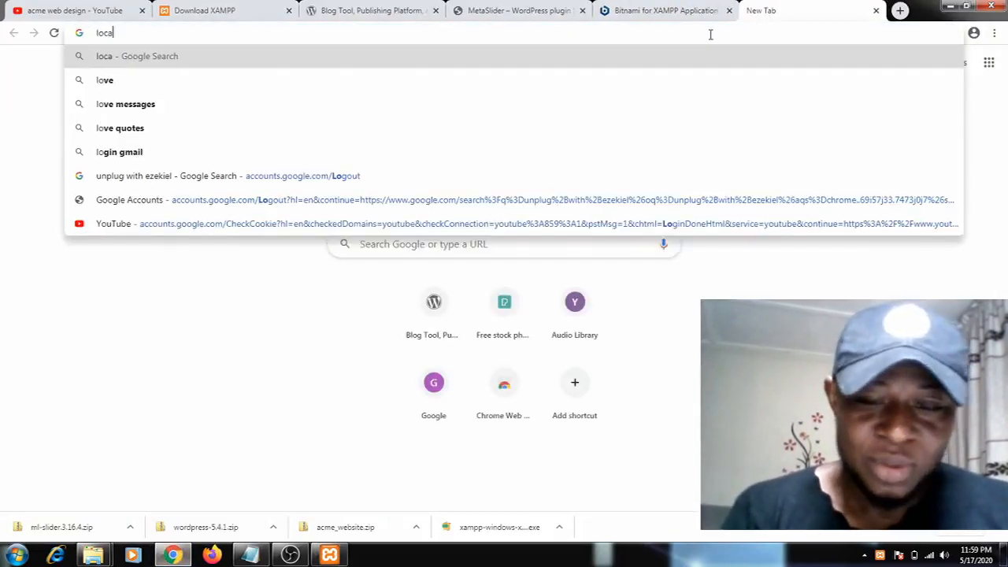
text(lhost)
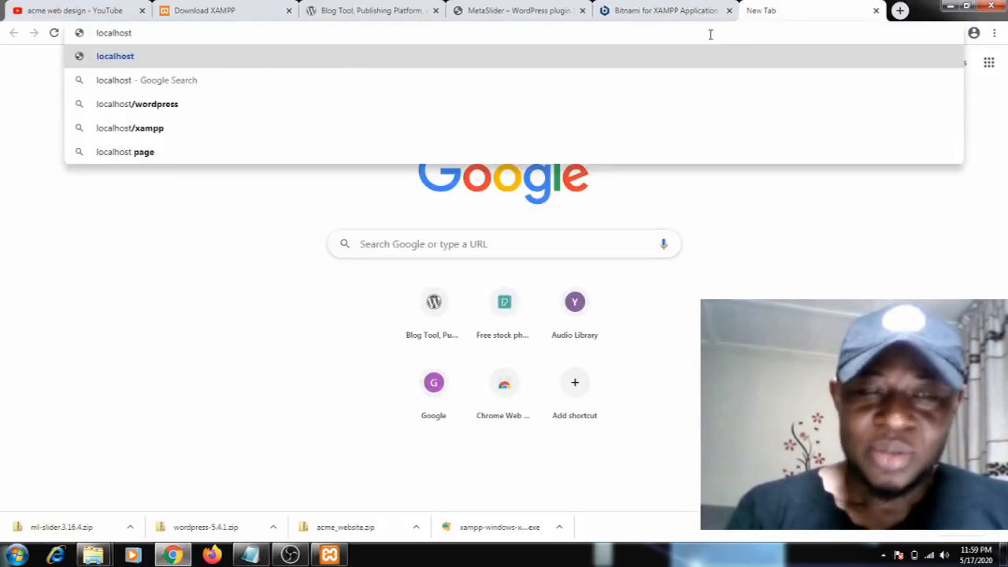
key(Return)
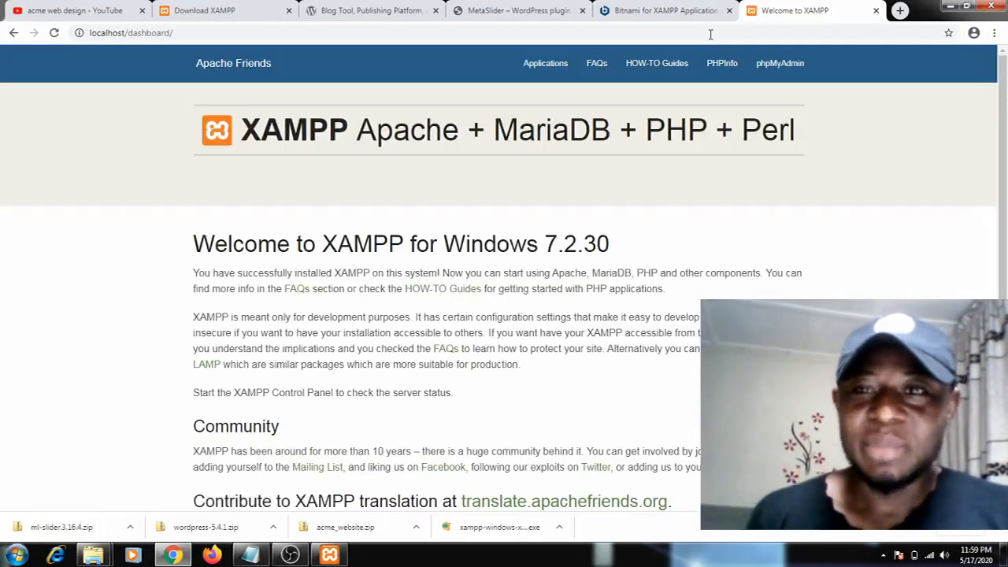
click(773, 68)
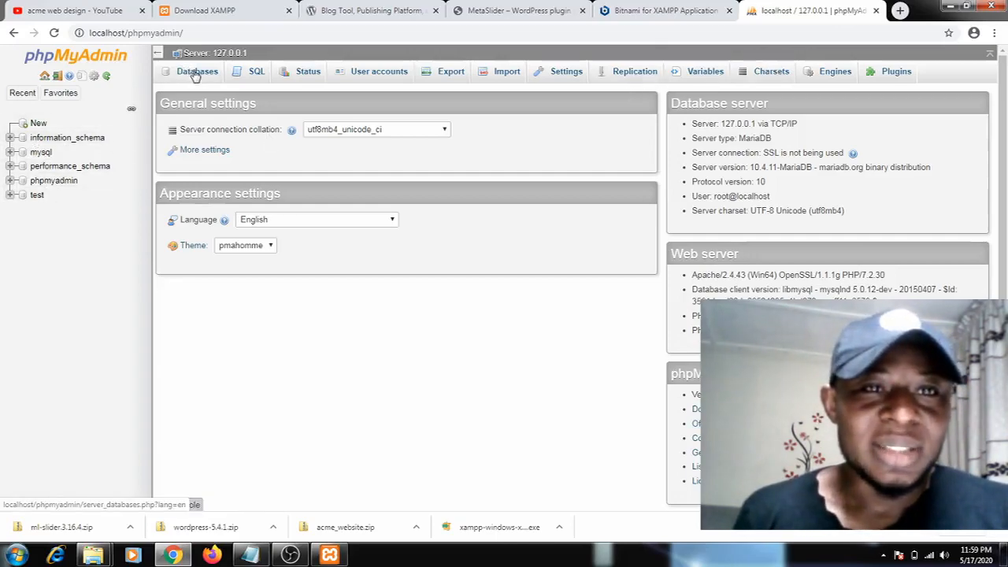
click(650, 12)
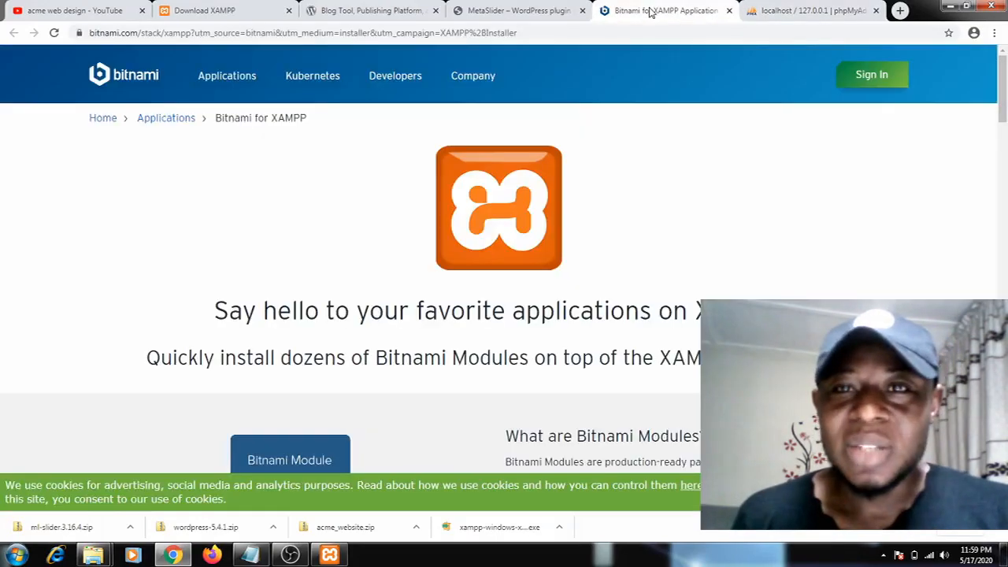
click(775, 11)
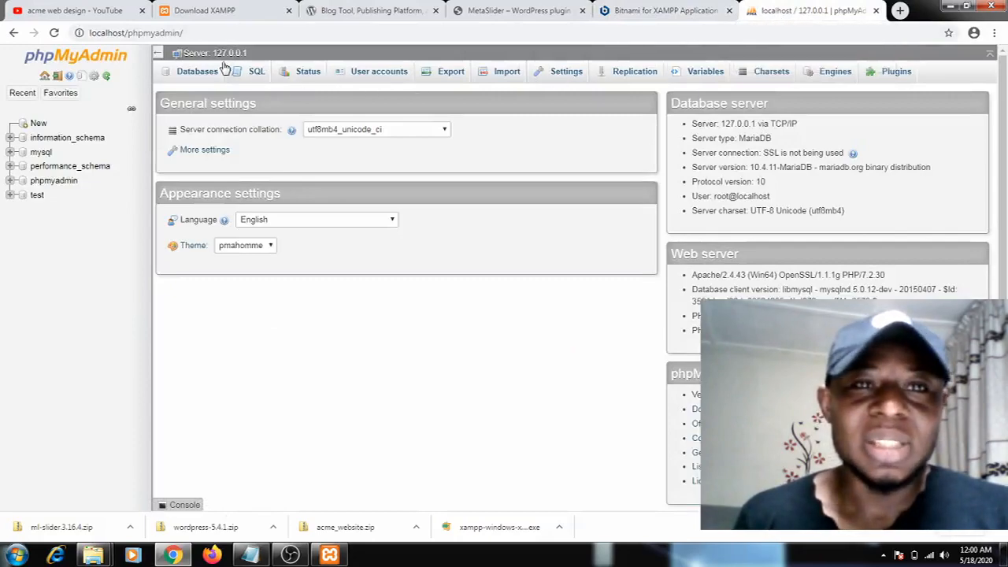
click(221, 30)
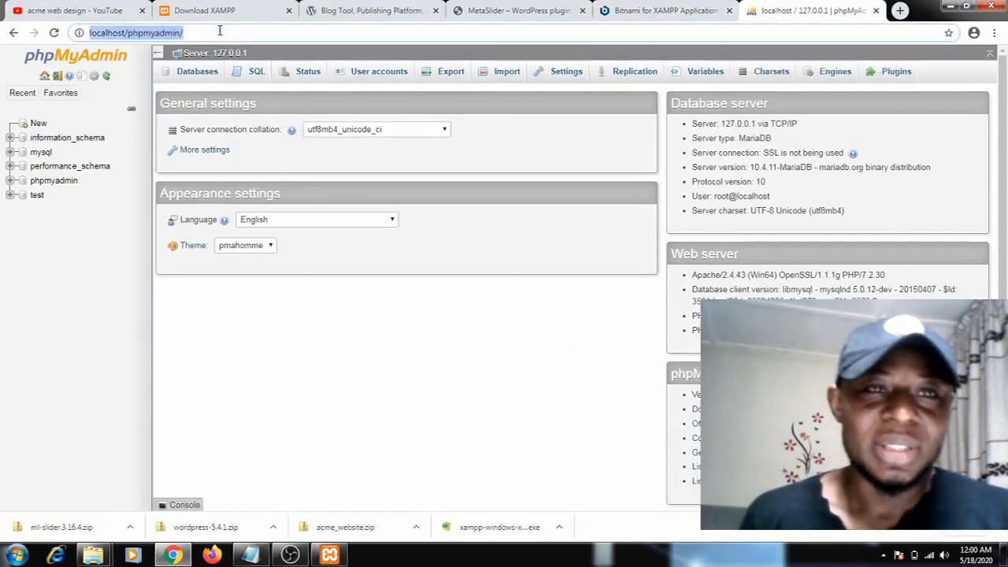
Replace the phpmyadmin path in the address with wordpress and load localhost/wordpress
click(213, 33)
drag(213, 33, 138, 44)
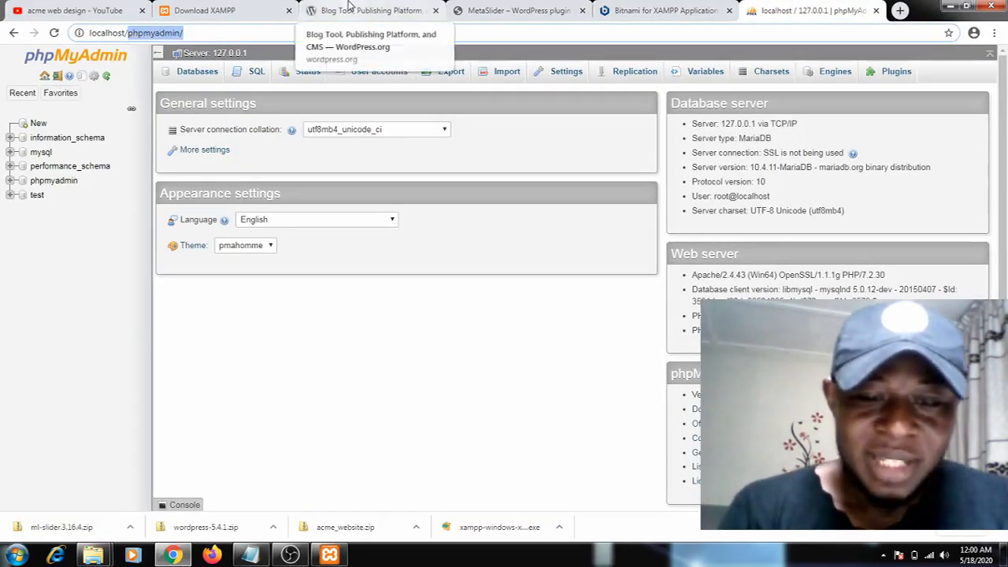
text(wordpress)
key(Return)
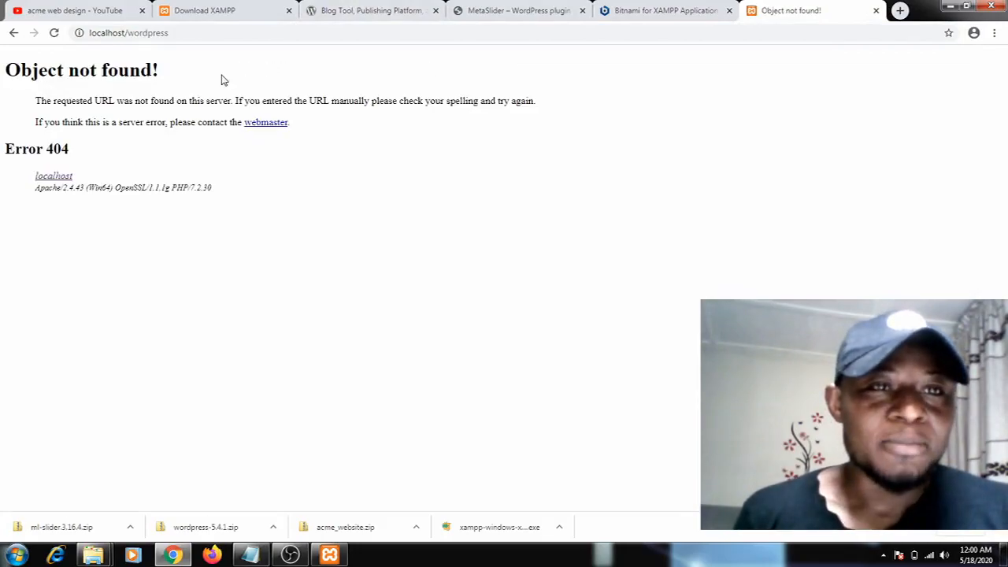
Minimize Chrome, move the XAMPP Control Panel off the desktop files, and extract the WordPress zip into the desktop folder wordpress-5.4.1
click(951, 10)
drag(499, 88, 758, 78)
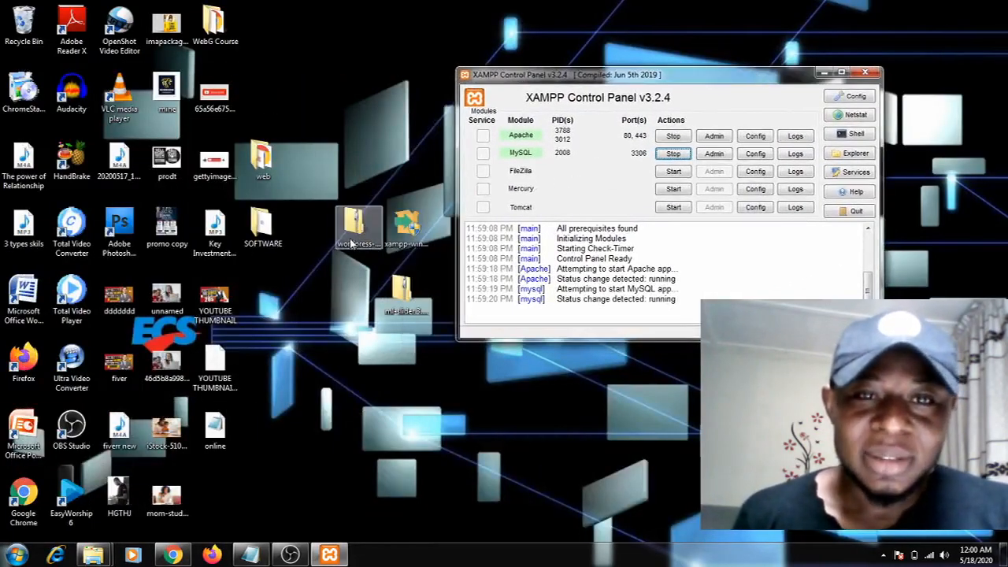
right_click(352, 241)
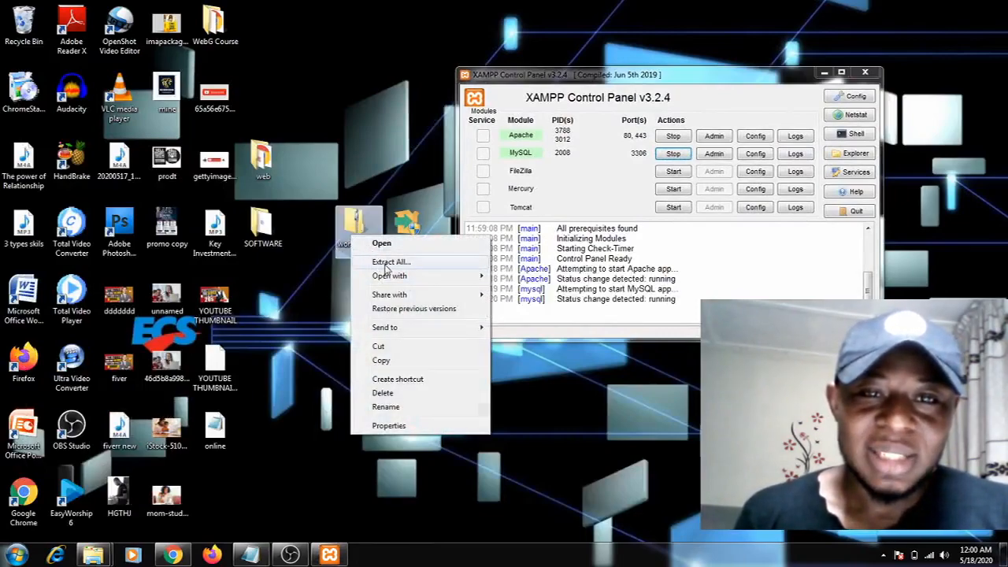
click(385, 262)
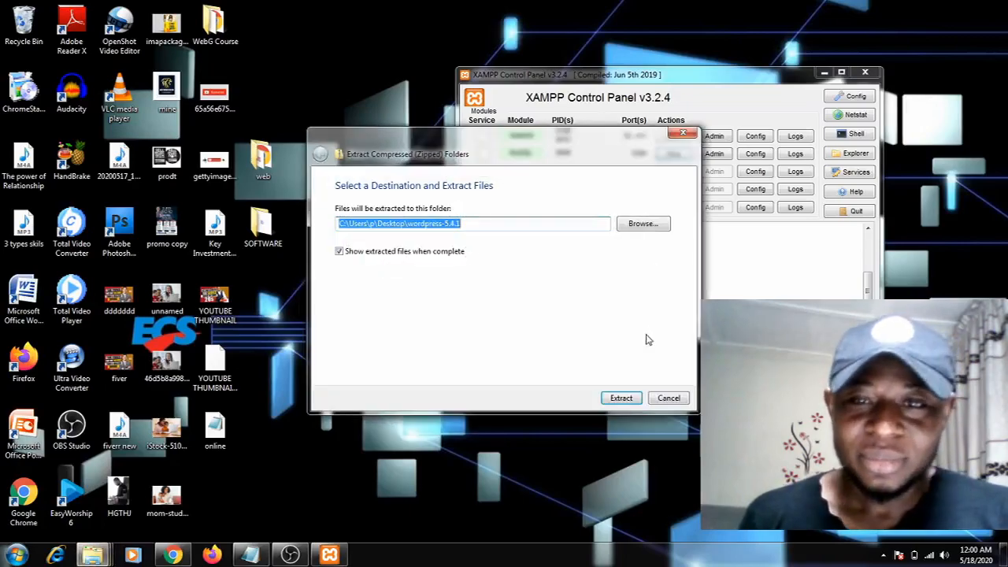
click(622, 400)
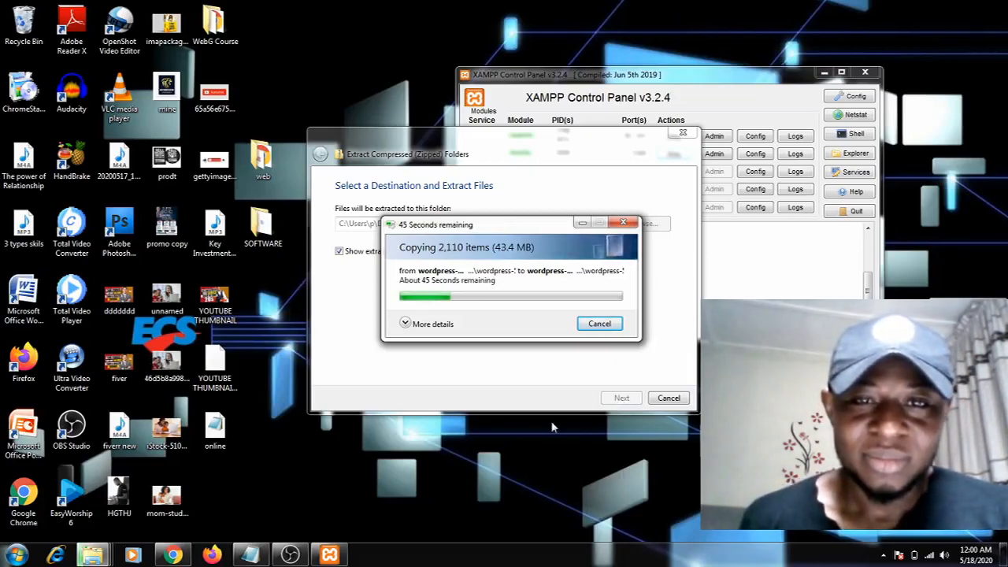
click(290, 555)
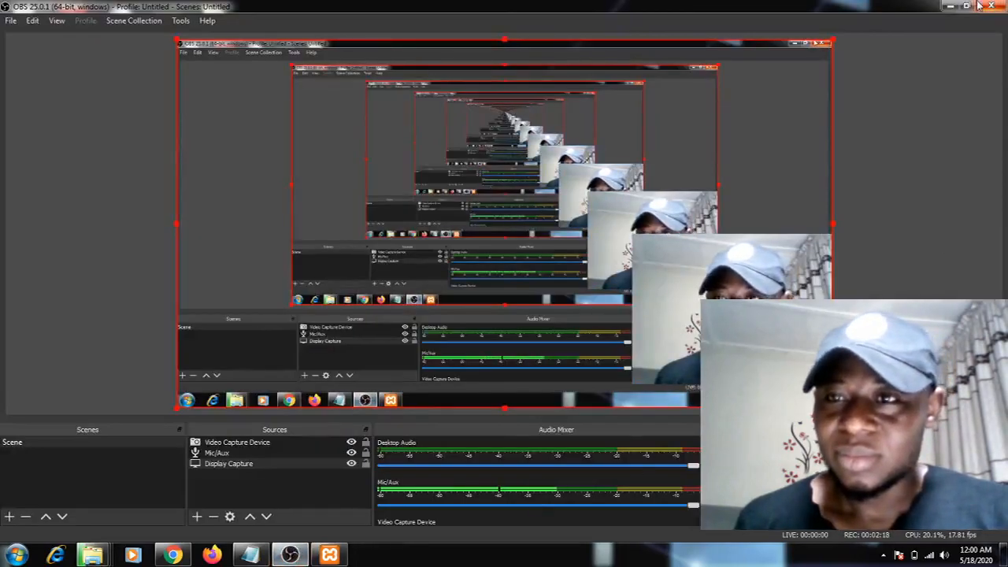
click(950, 6)
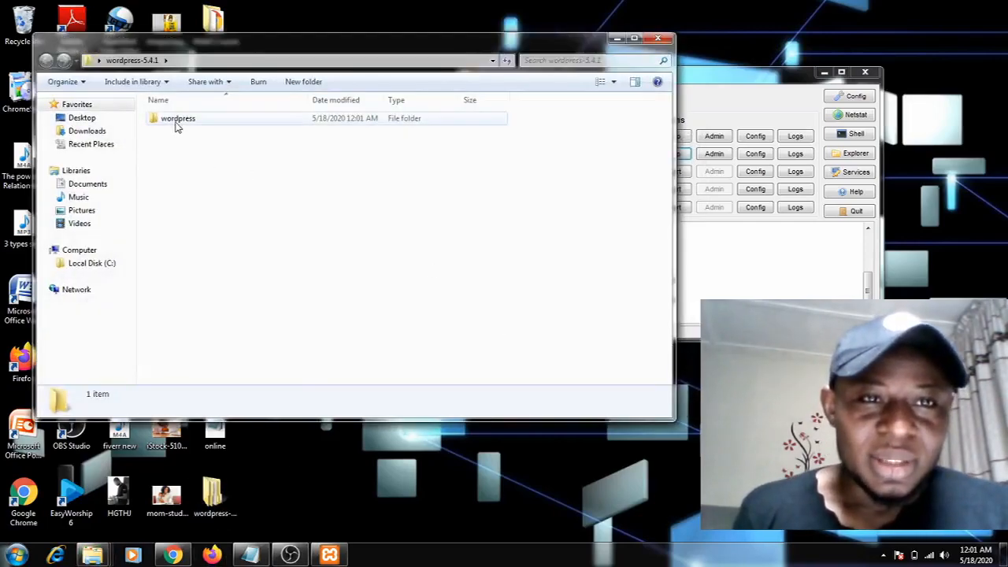
Copy the wordpress folder inside the extracted wordpress-5.4.1 folder and minimize that window
click(177, 127)
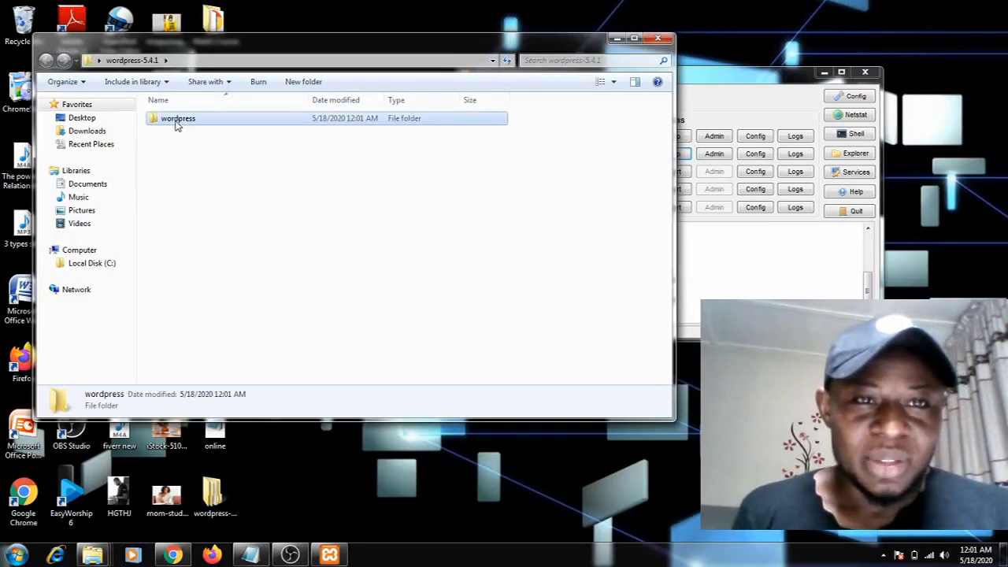
right_click(171, 122)
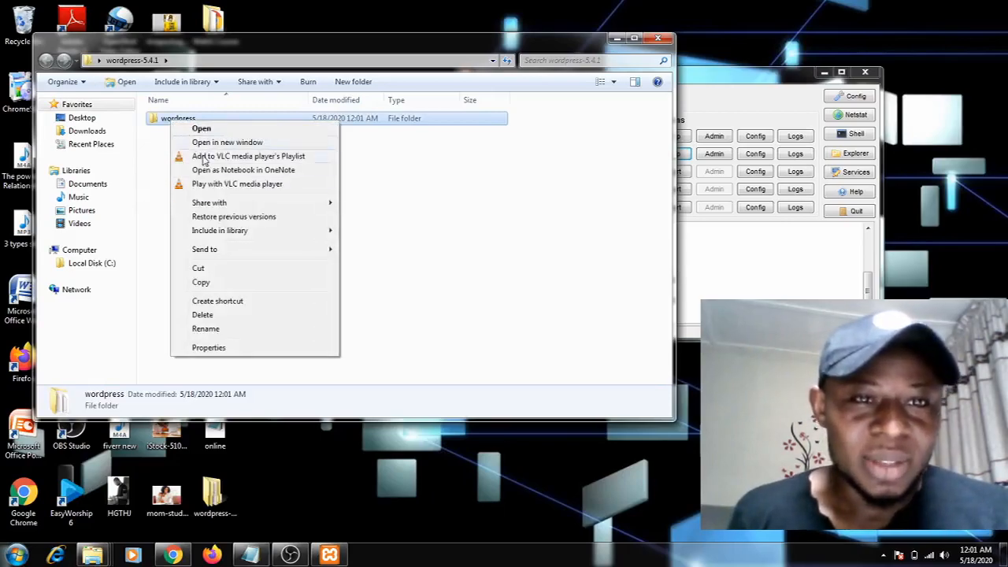
click(200, 283)
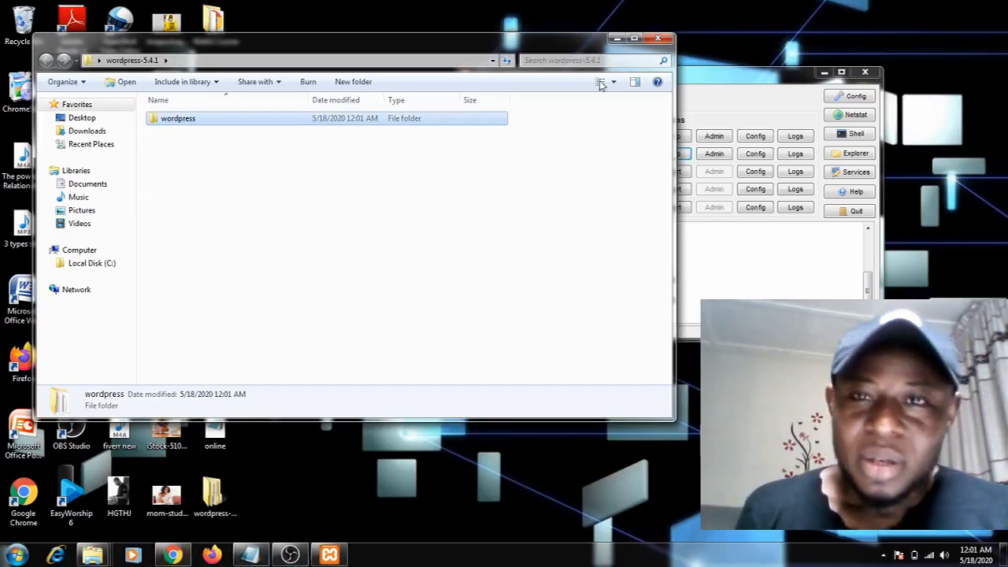
click(617, 38)
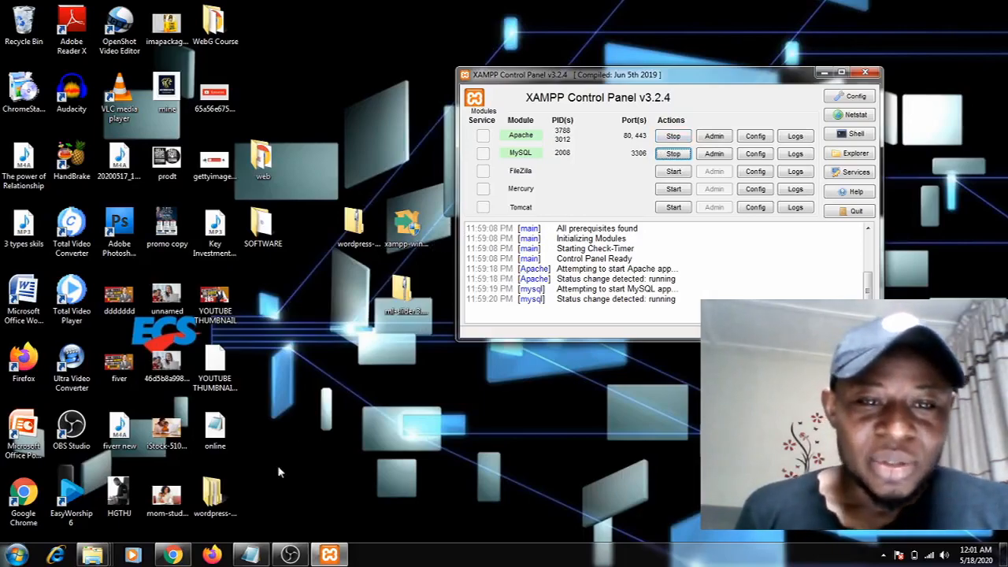
Bring up the Downloads window, browse to C:\xampp\htdocs, and move the wordpress-5.4.1 folder there from the desktop
mouse_move(94, 547)
click(81, 492)
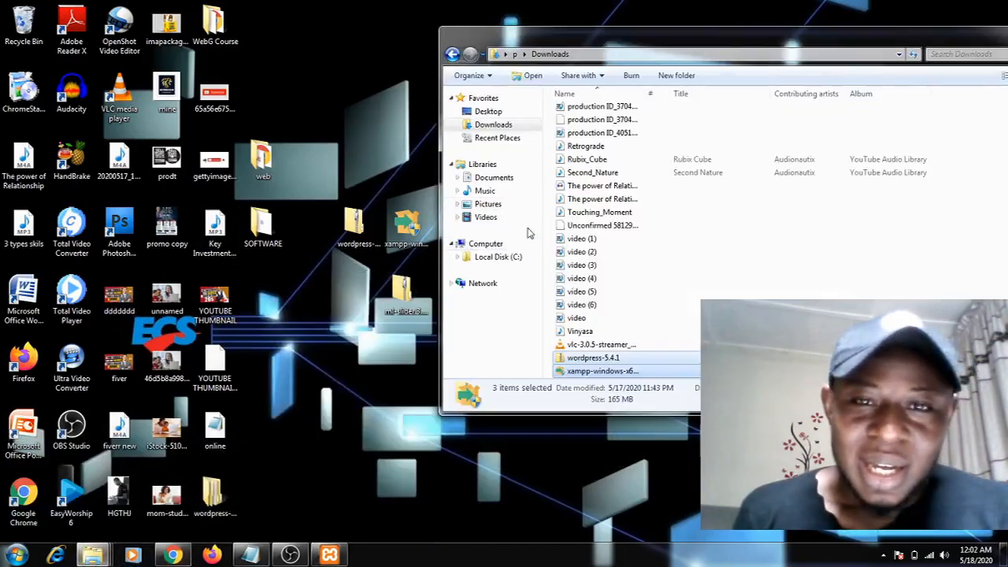
click(496, 257)
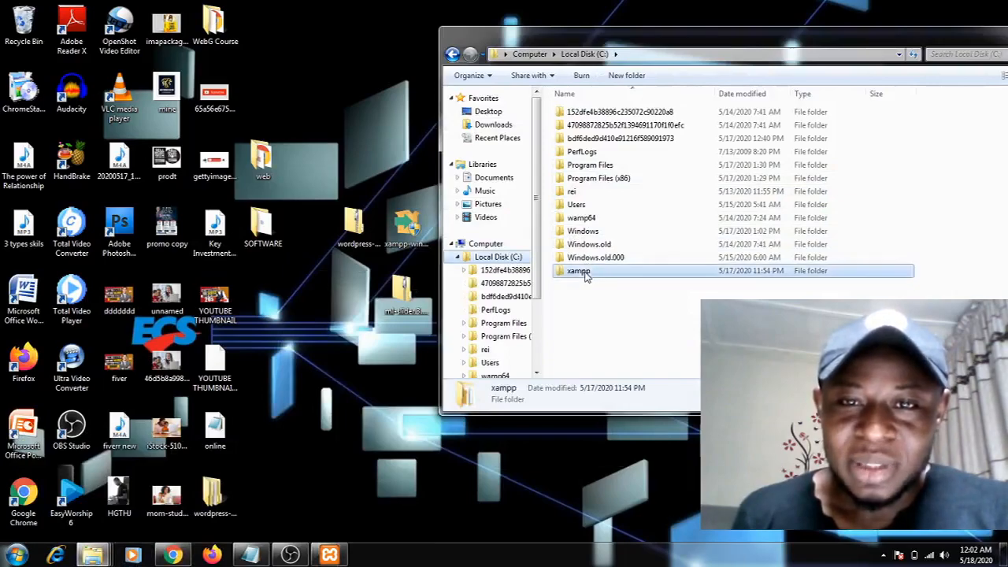
double_click(584, 272)
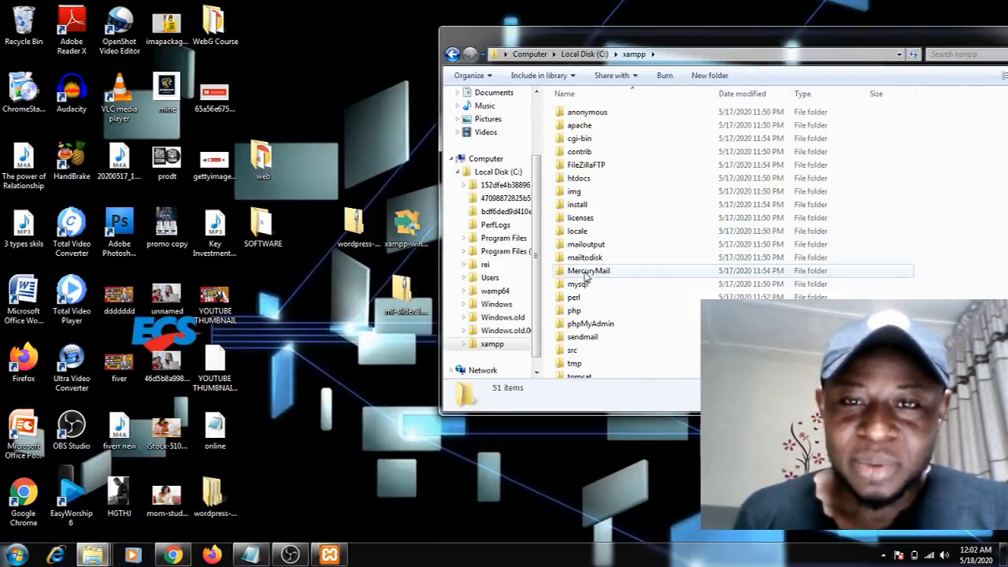
double_click(579, 180)
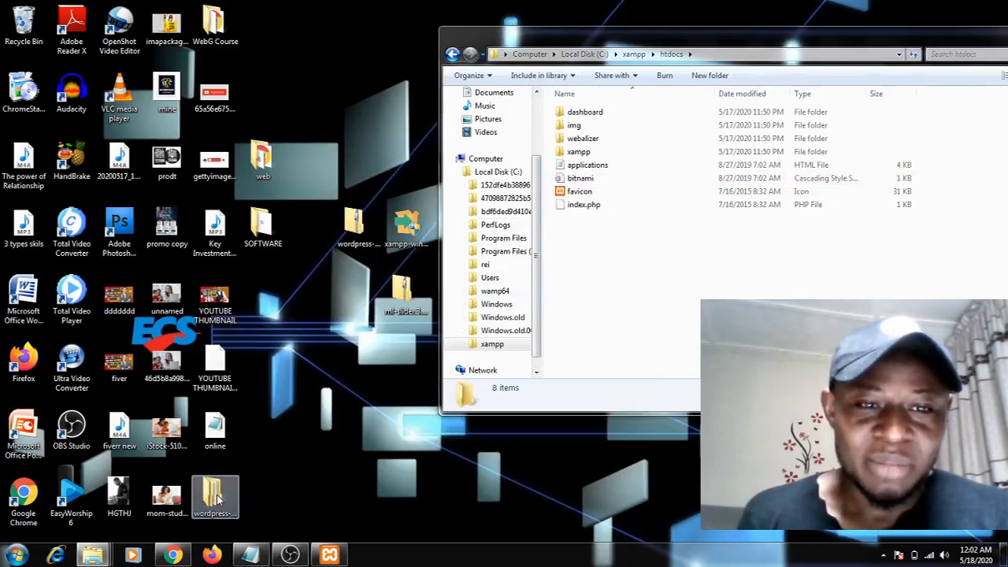
drag(219, 497, 589, 250)
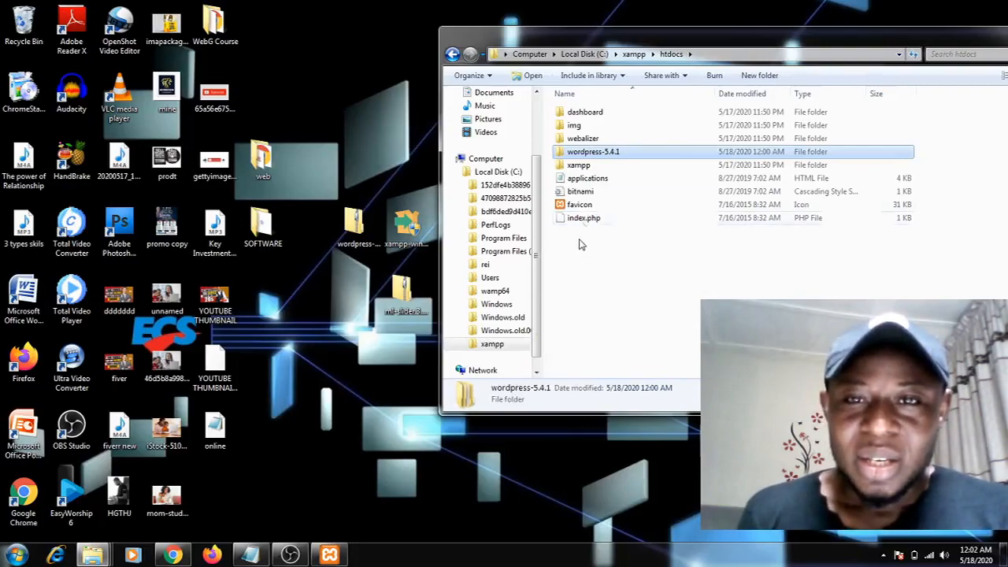
Rename the wordpress-5.4.1 folder in htdocs to wordpress, and switch to Chrome to reload localhost/wordpress
right_click(593, 155)
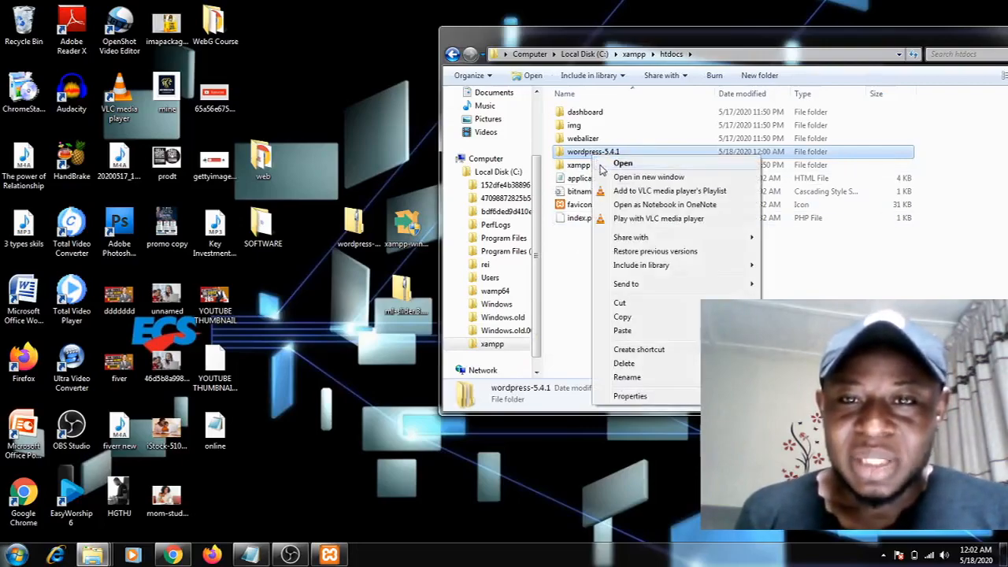
click(627, 377)
click(625, 152)
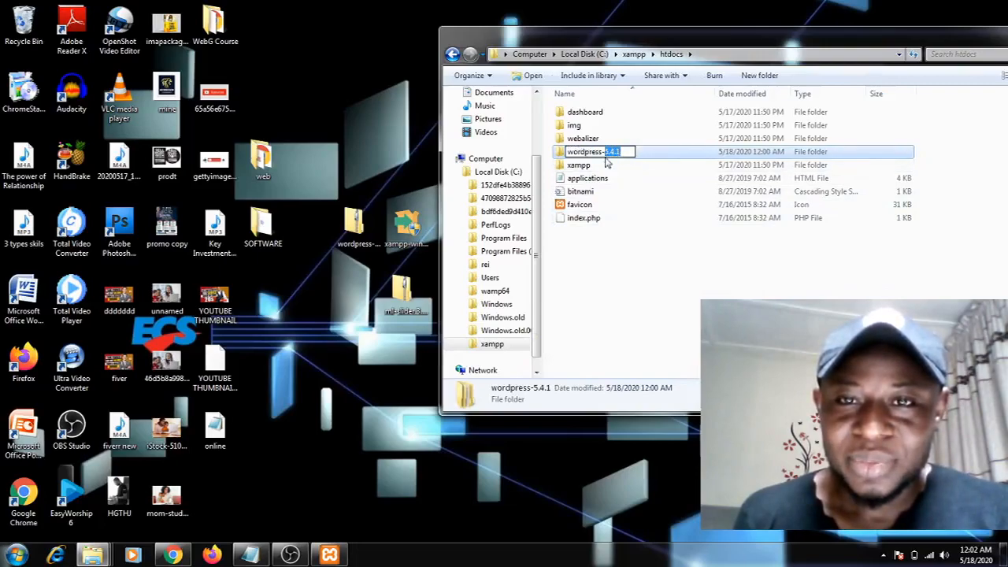
key(BackSpace)
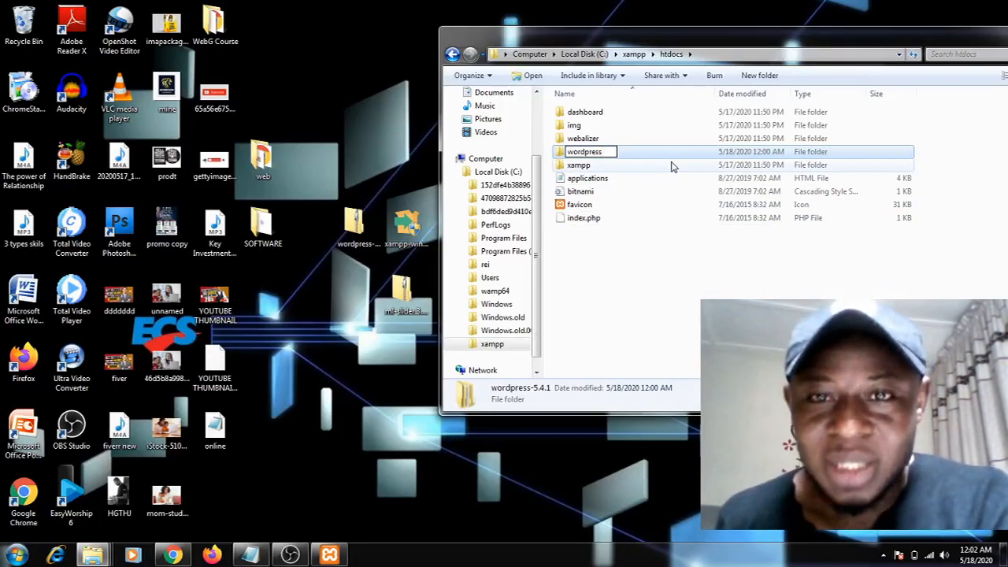
key(Return)
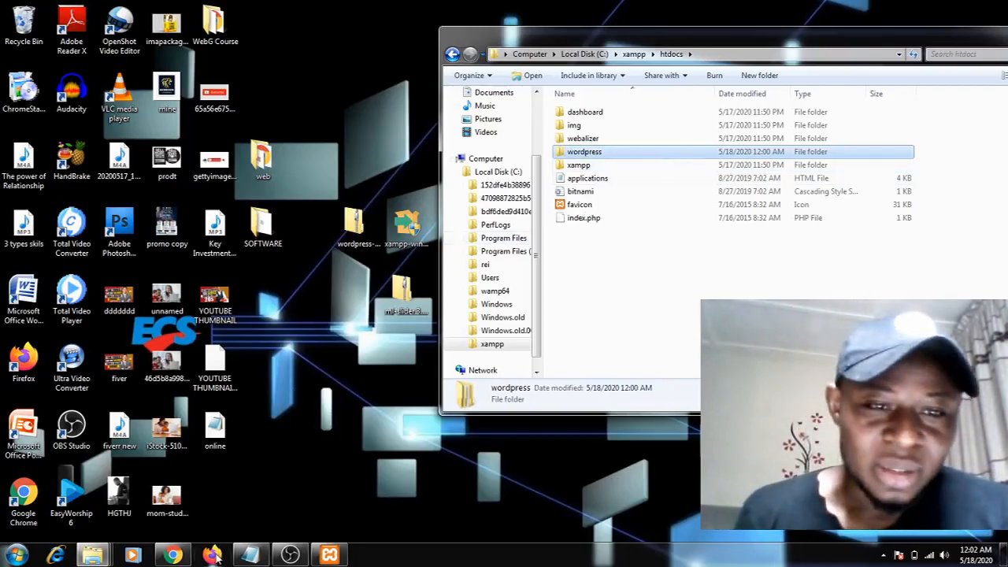
click(188, 545)
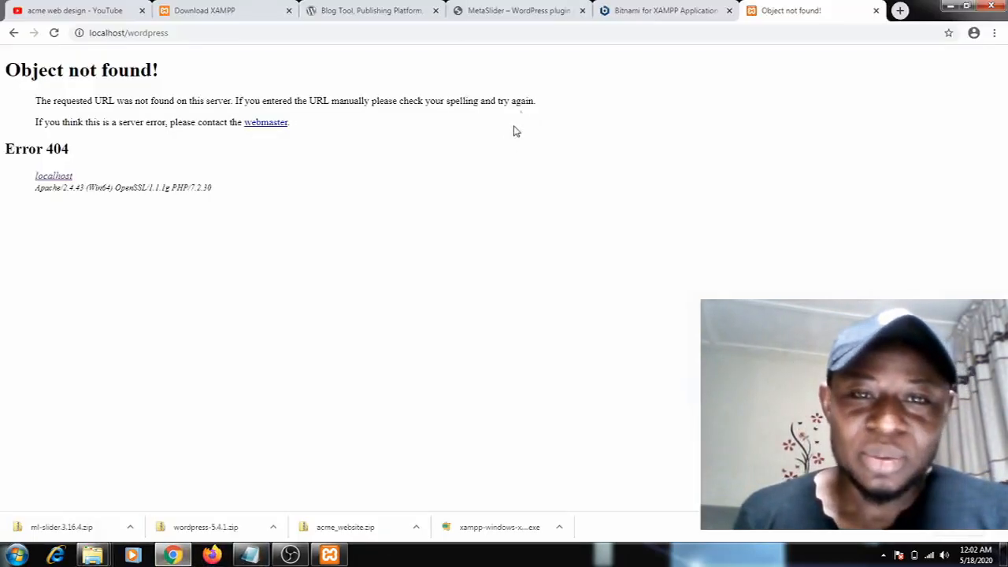
click(54, 34)
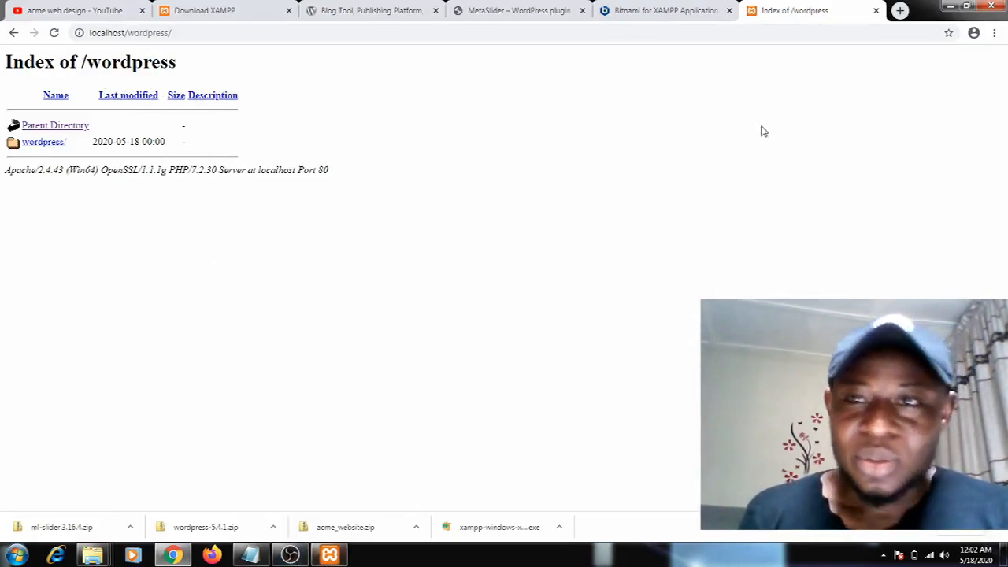
Load localhost in the same tab and open phpMyAdmin from the XAMPP dashboard
click(238, 27)
click(238, 27)
key(BackSpace)
key(BackSpace)
key(BackSpace)
key(BackSpace)
key(BackSpace)
key(BackSpace)
key(BackSpace)
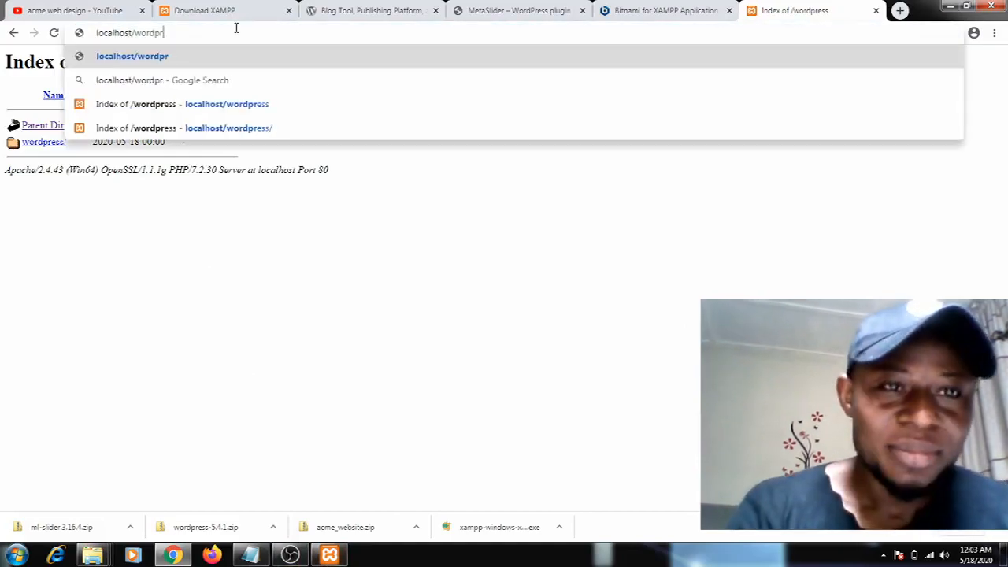
key(BackSpace)
key(BackSpace)
key(BackSpace)
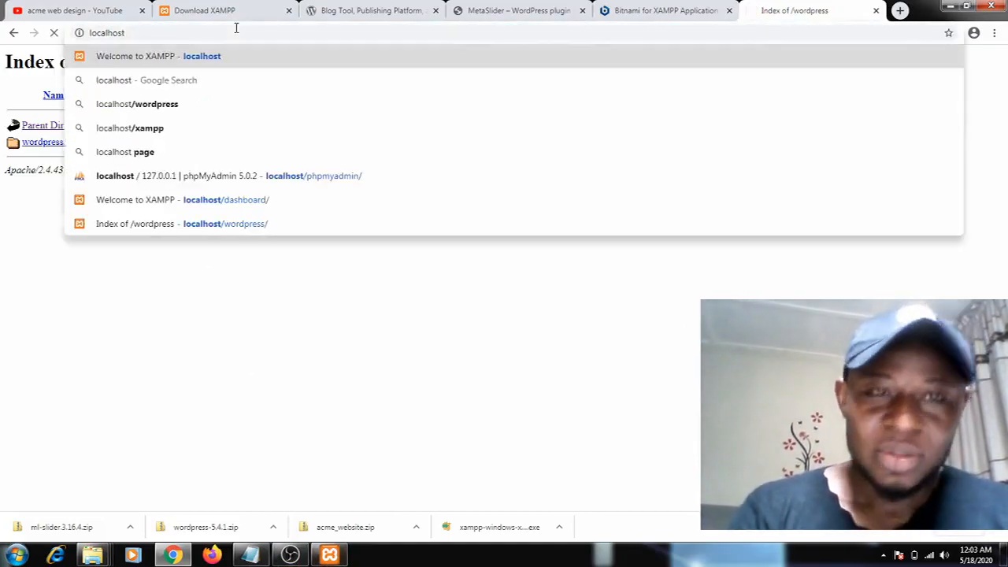
key(Return)
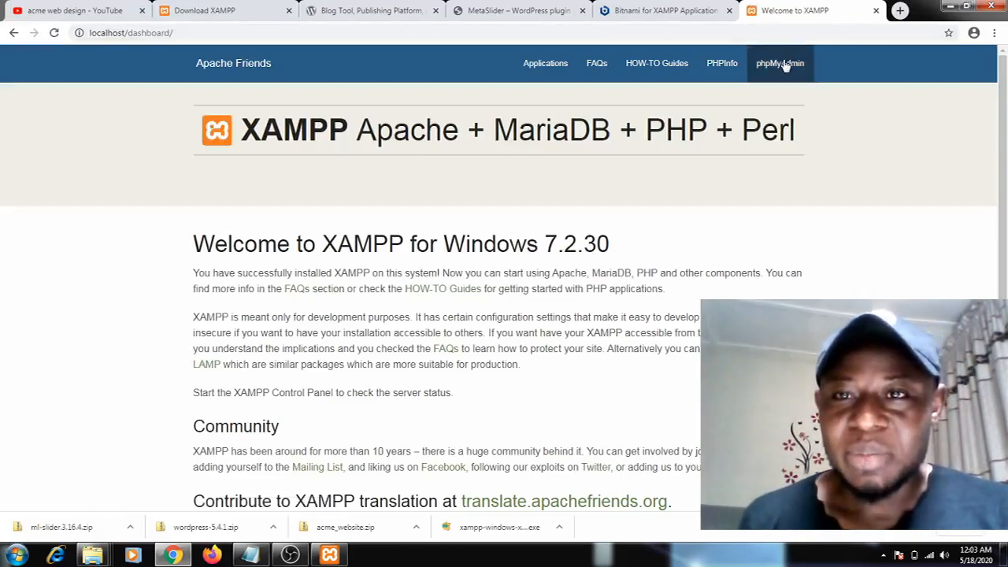
click(782, 64)
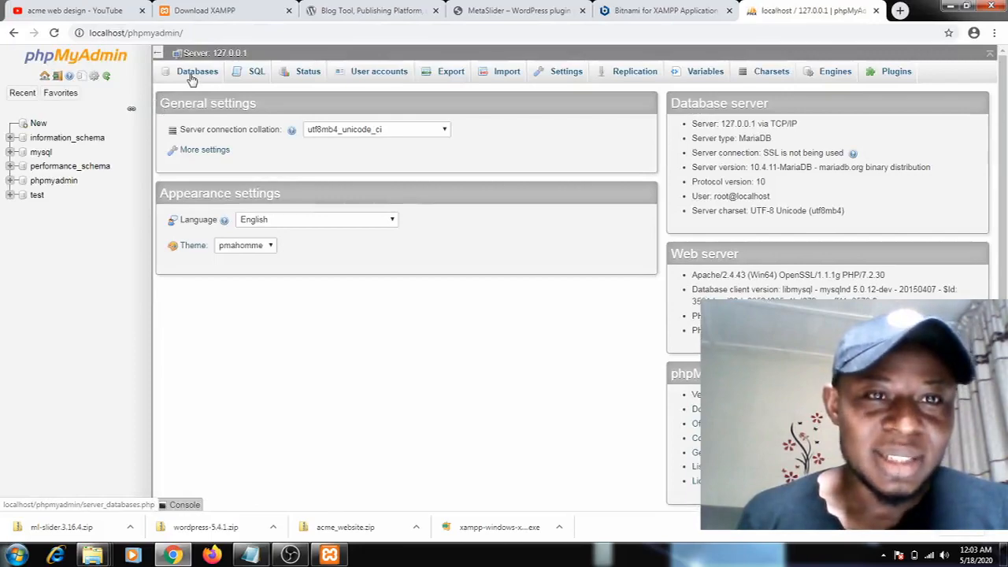
Create a database named wordpress with the utf8mb4_general_ci collation in phpMyAdmin
click(192, 78)
click(203, 163)
text(wordpress)
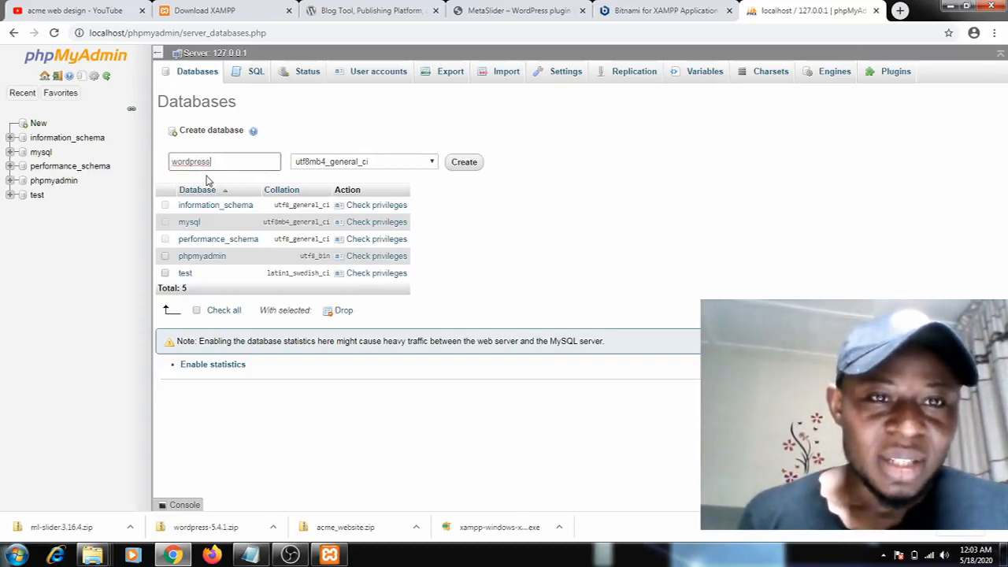
click(470, 168)
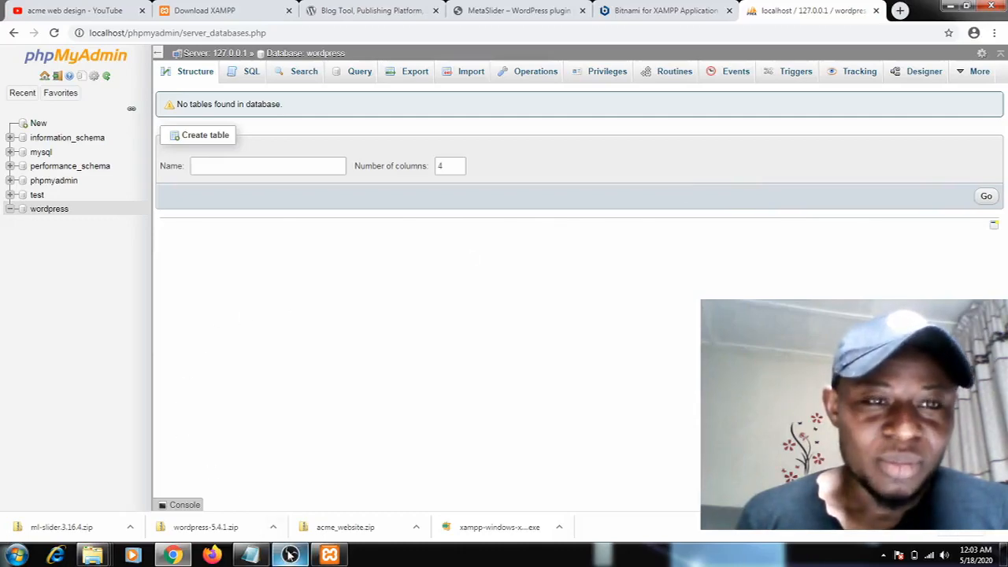
Change the phpMyAdmin address to localhost/wordpress and load the WordPress directory
mouse_move(290, 555)
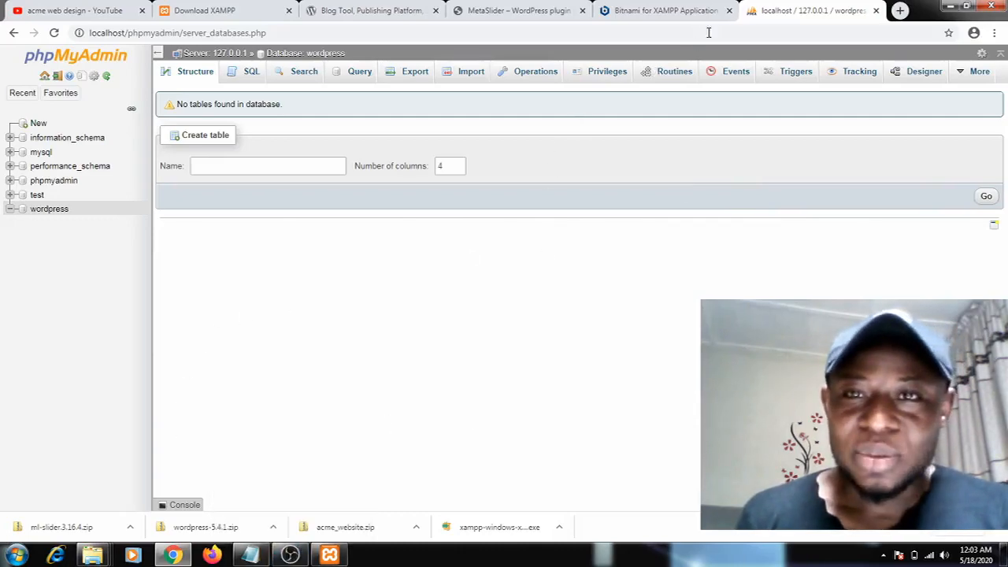
click(329, 33)
click(328, 32)
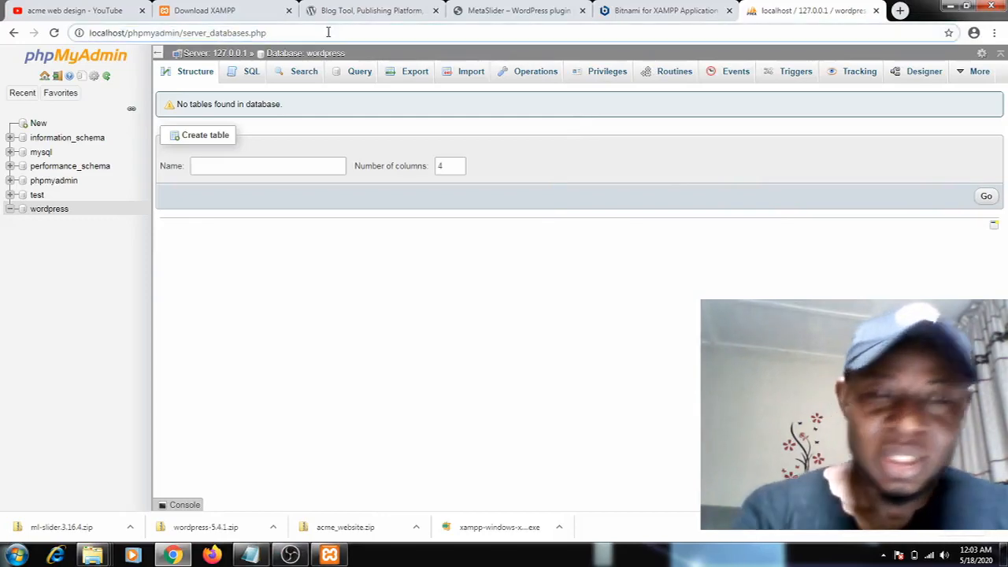
key(BackSpace)
key(BackSpace)
key(BackSpace)
key(BackSpace)
key(BackSpace)
key(BackSpace)
key(BackSpace)
key(BackSpace)
key(BackSpace)
key(BackSpace)
key(BackSpace)
key(BackSpace)
key(BackSpace)
key(BackSpace)
key(BackSpace)
key(BackSpace)
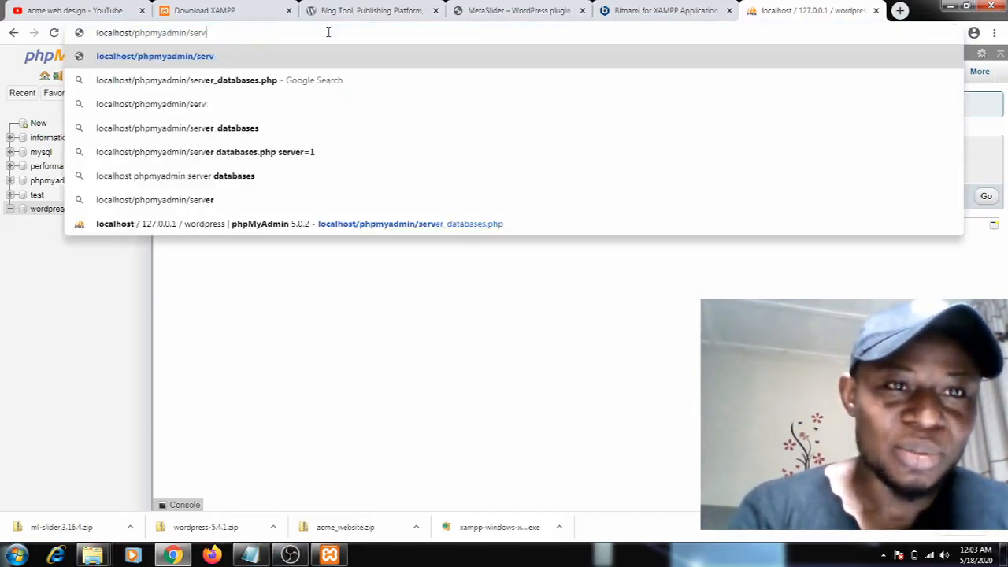
key(BackSpace)
key(BackSpace)
key(BackSpace)
key(BackSpace)
key(BackSpace)
key(BackSpace)
key(BackSpace)
key(BackSpace)
key(BackSpace)
key(BackSpace)
key(BackSpace)
key(BackSpace)
key(BackSpace)
key(BackSpace)
key(BackSpace)
key(BackSpace)
key(BackSpace)
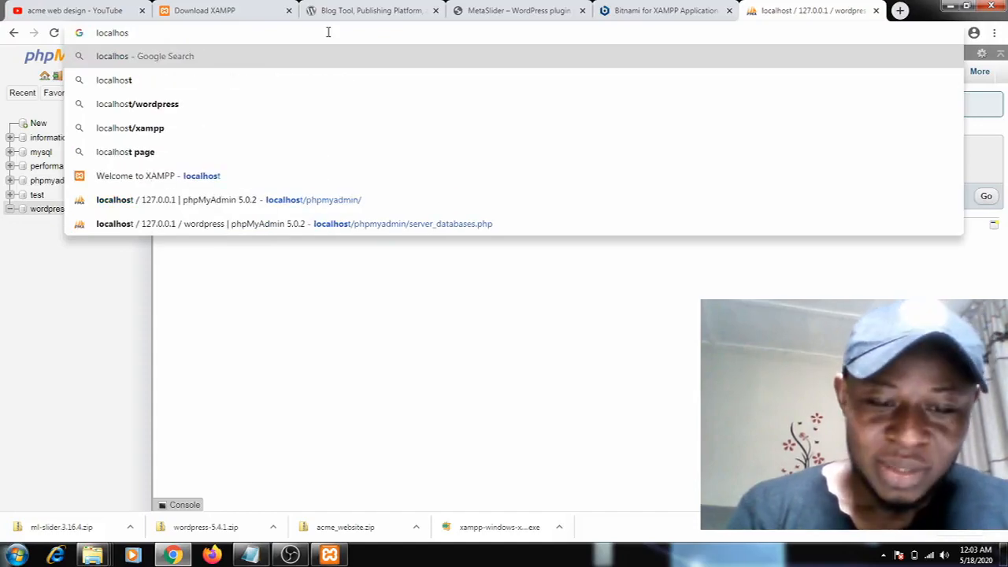
text(t/wordpre)
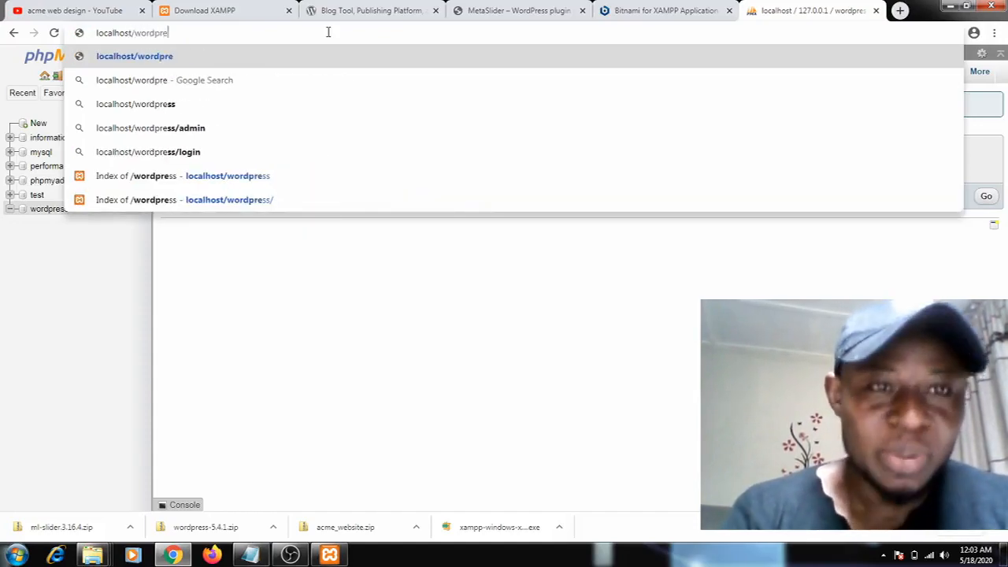
text(ss)
key(Return)
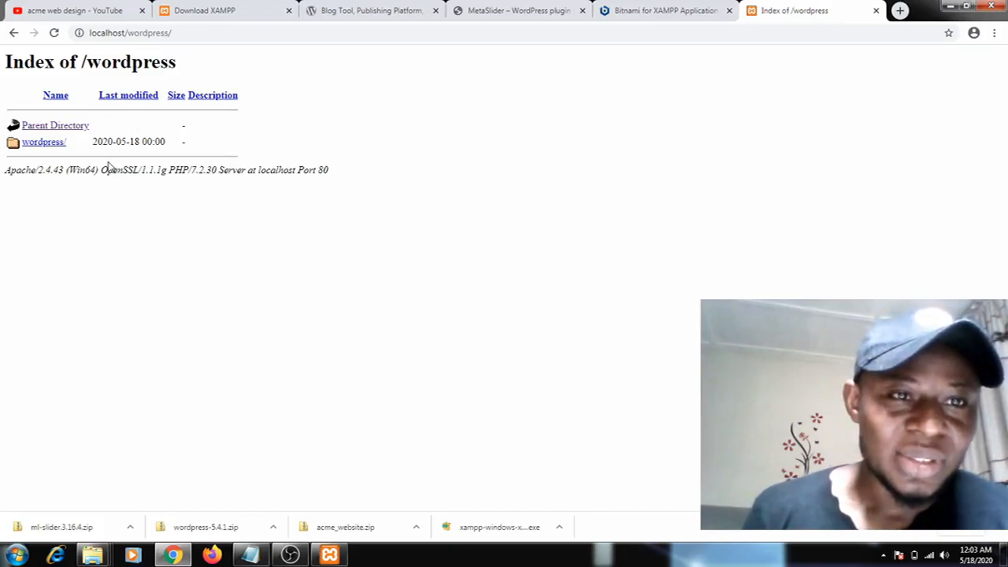
Open the wordpress folder in the directory listing, continue setup in English (United States), and proceed to the database connection form
click(41, 143)
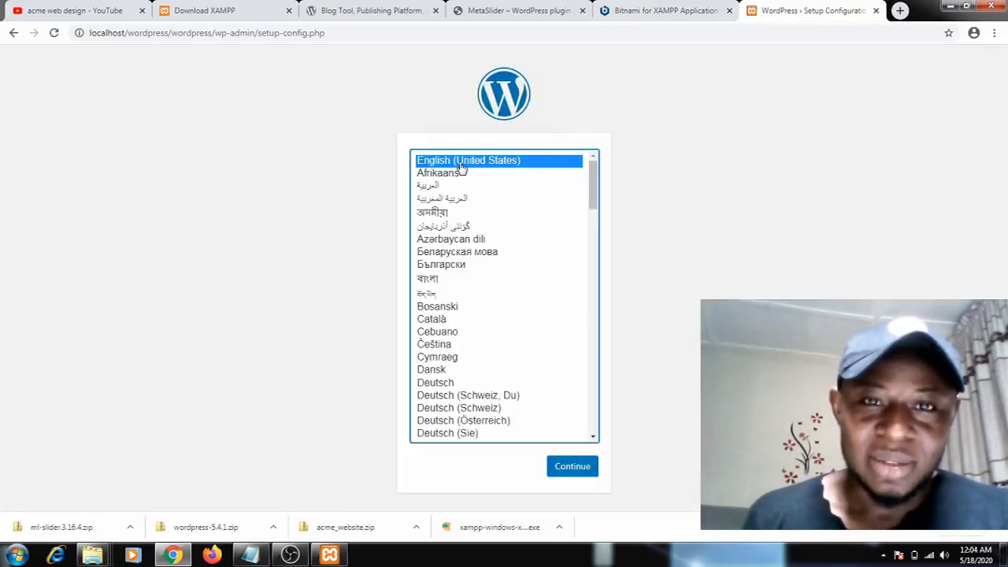
click(575, 468)
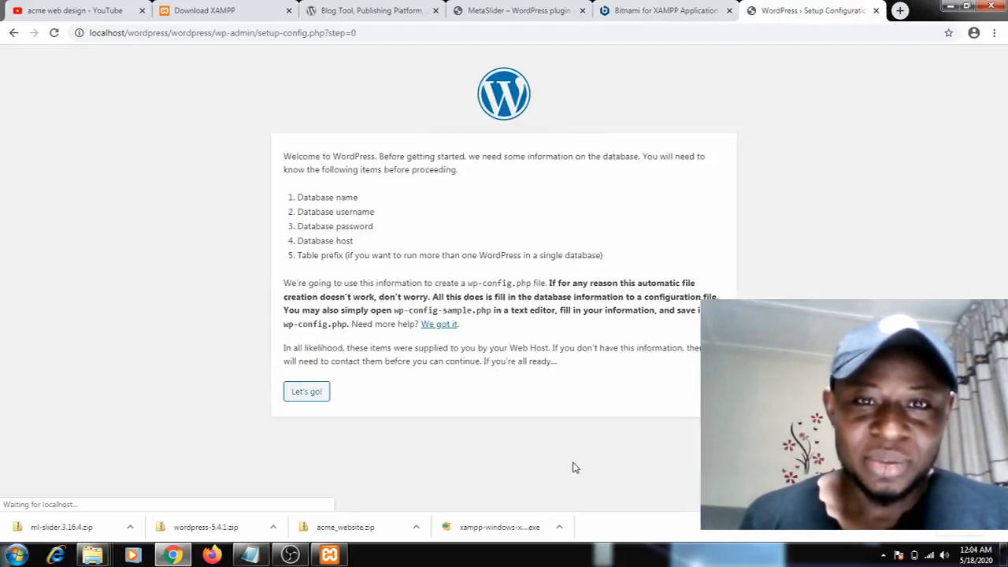
click(318, 391)
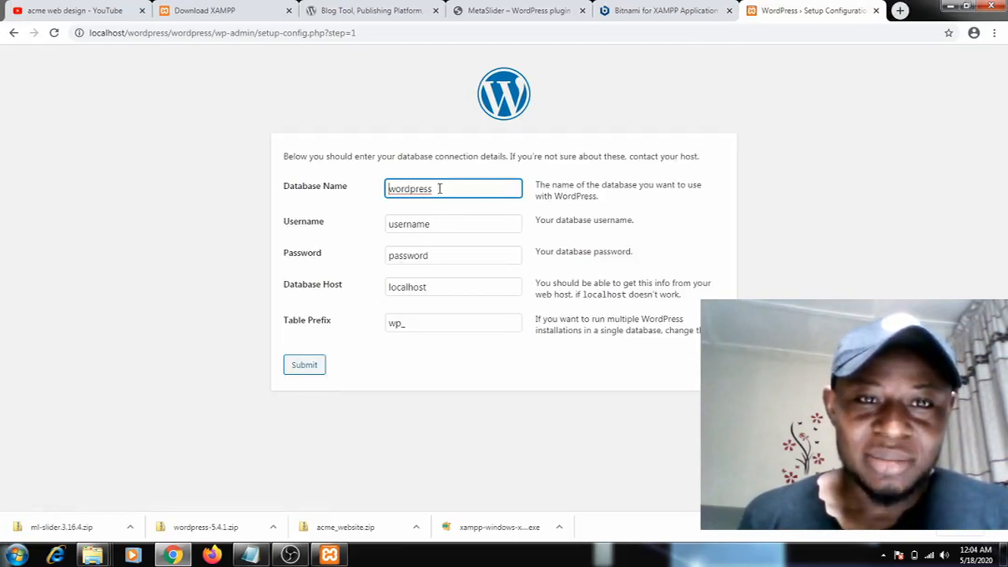
Set the database username to root with a blank password, keep the database name wordpress, submit the details and start the installation
drag(433, 189, 391, 198)
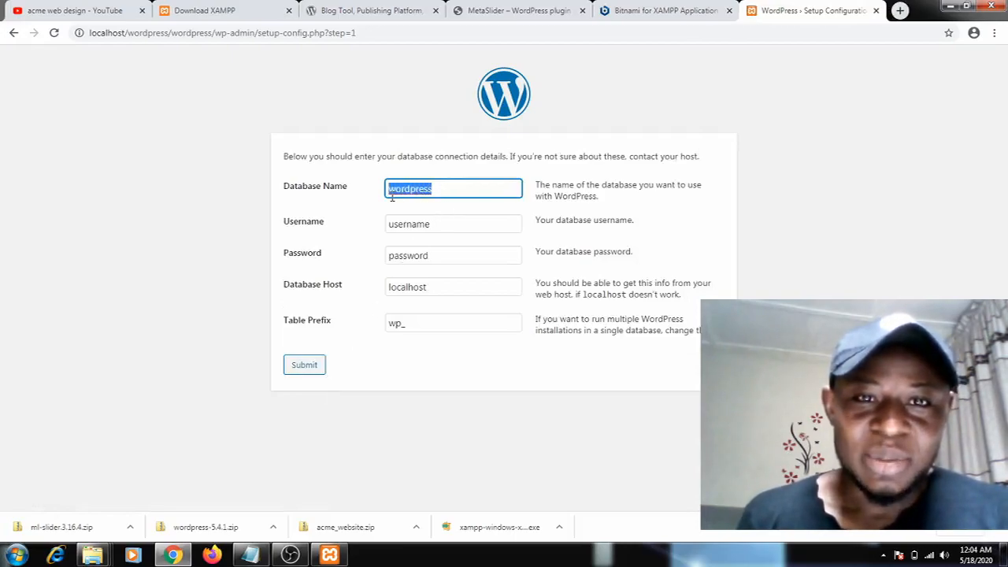
drag(434, 225, 397, 225)
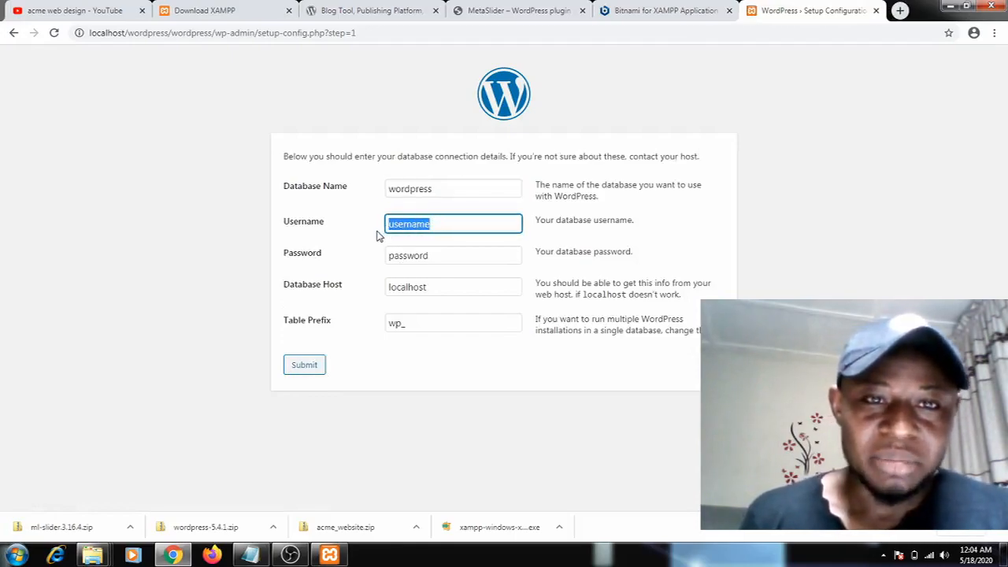
text(root)
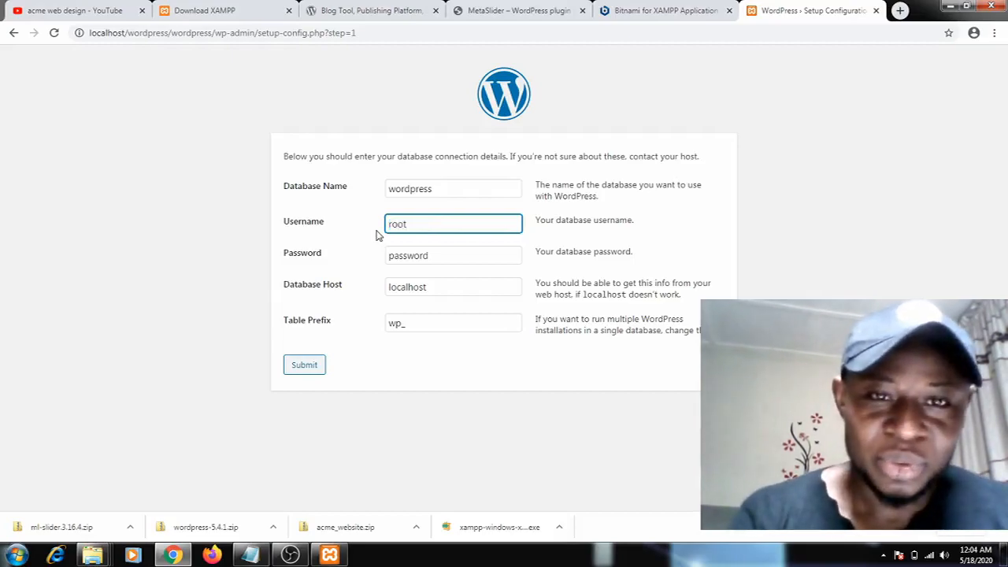
key(Tab)
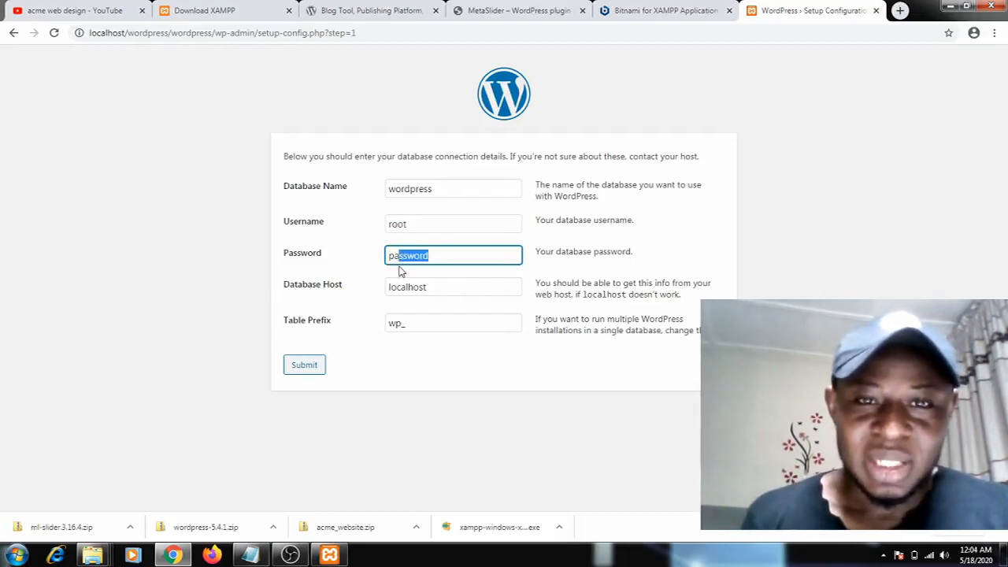
key(BackSpace)
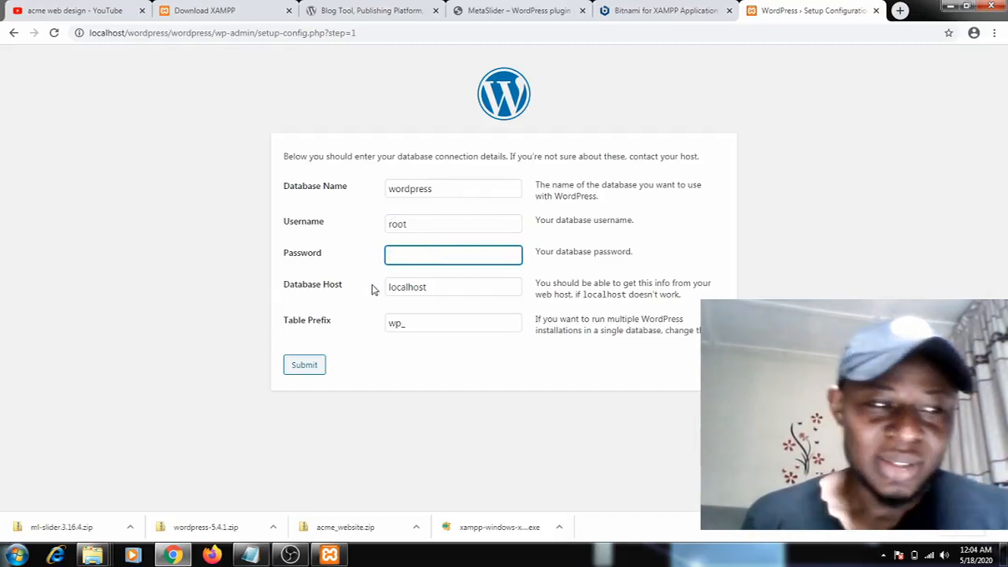
click(304, 367)
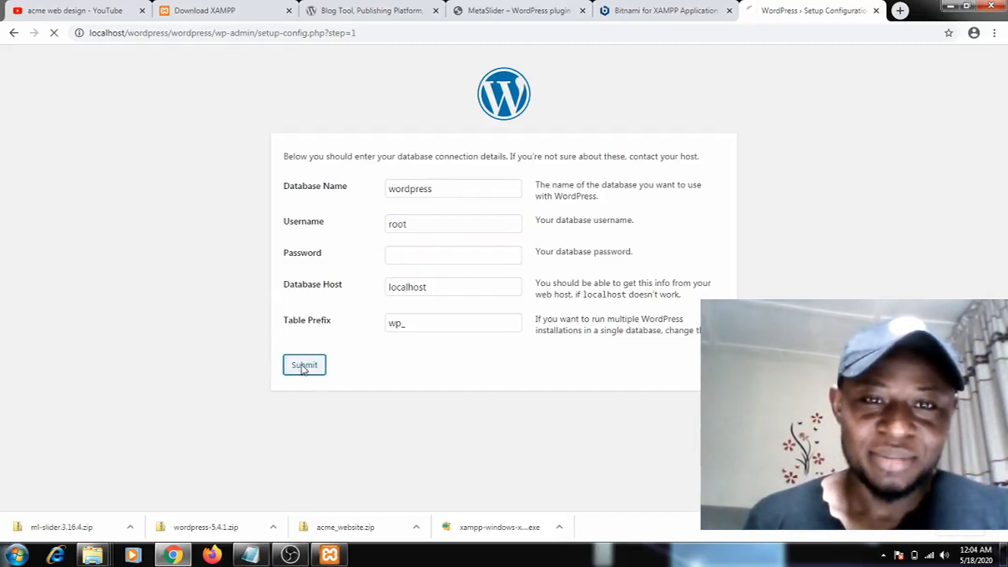
click(301, 202)
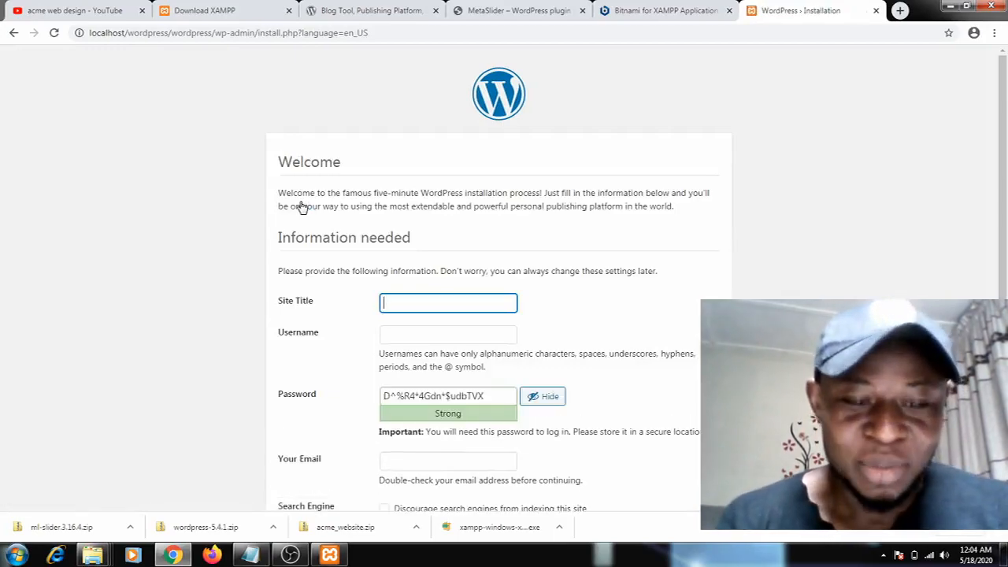
Enter the owner's first name as the site title and fill in the admin username
text(Ezekiel)
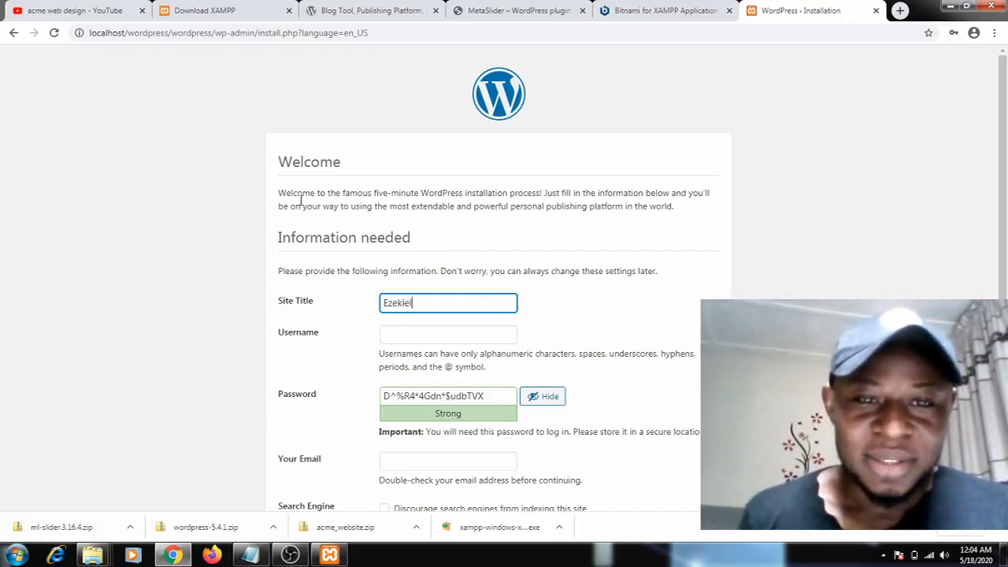
click(408, 336)
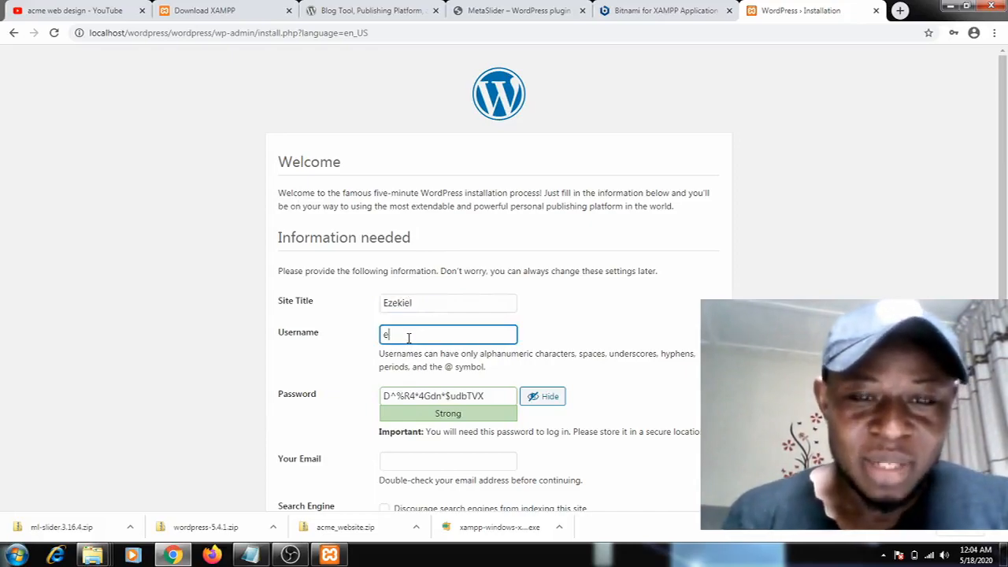
text(easyking)
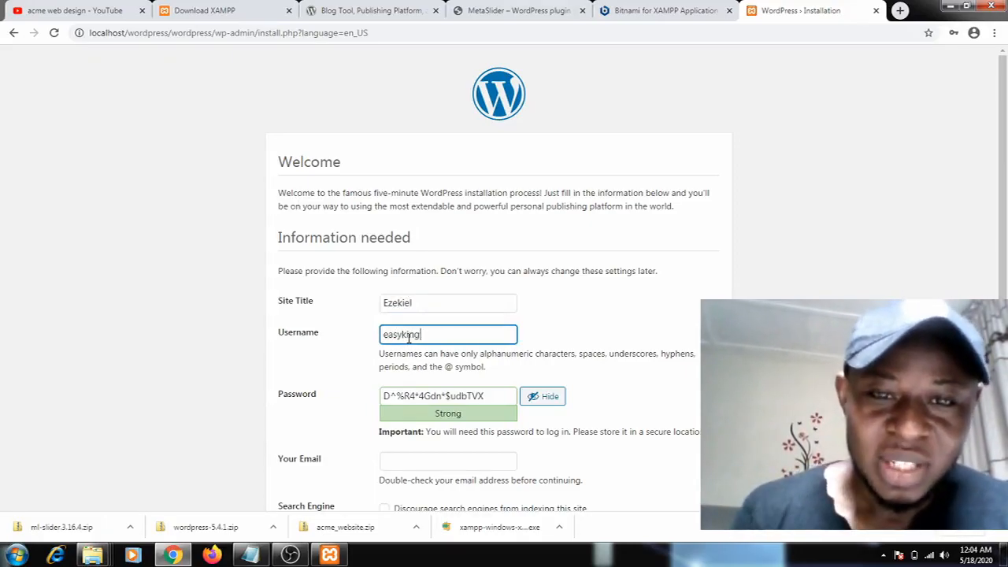
Replace the generated password with a self-chosen admin password and hide its characters
click(444, 397)
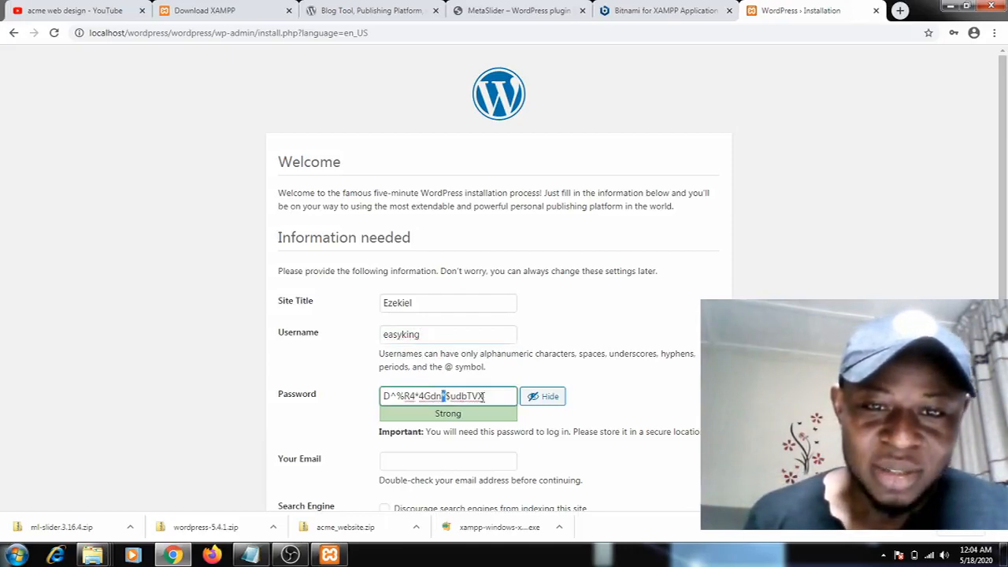
drag(496, 397, 386, 416)
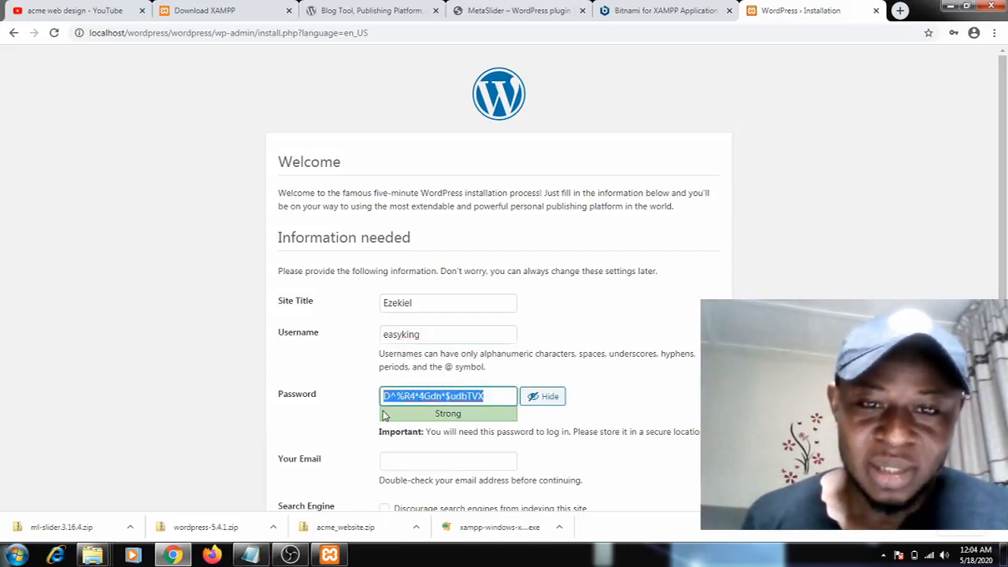
key(BackSpace)
text(eas)
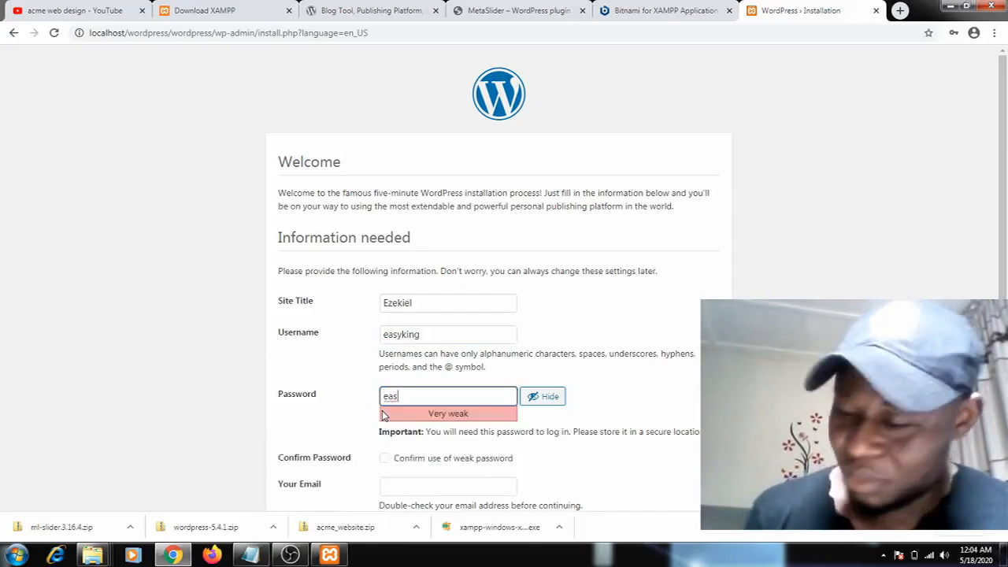
click(550, 398)
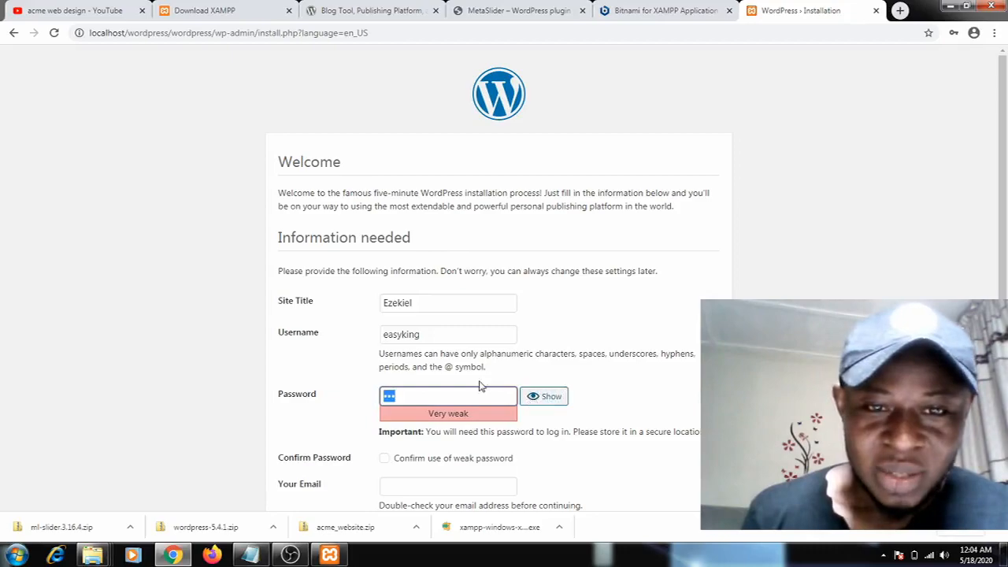
key(BackSpace)
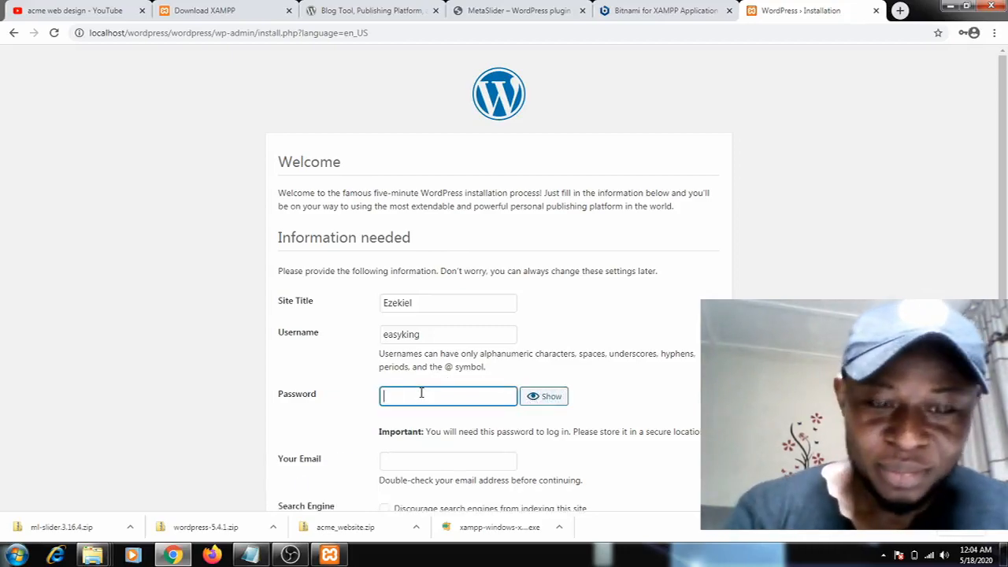
text(•••••••)
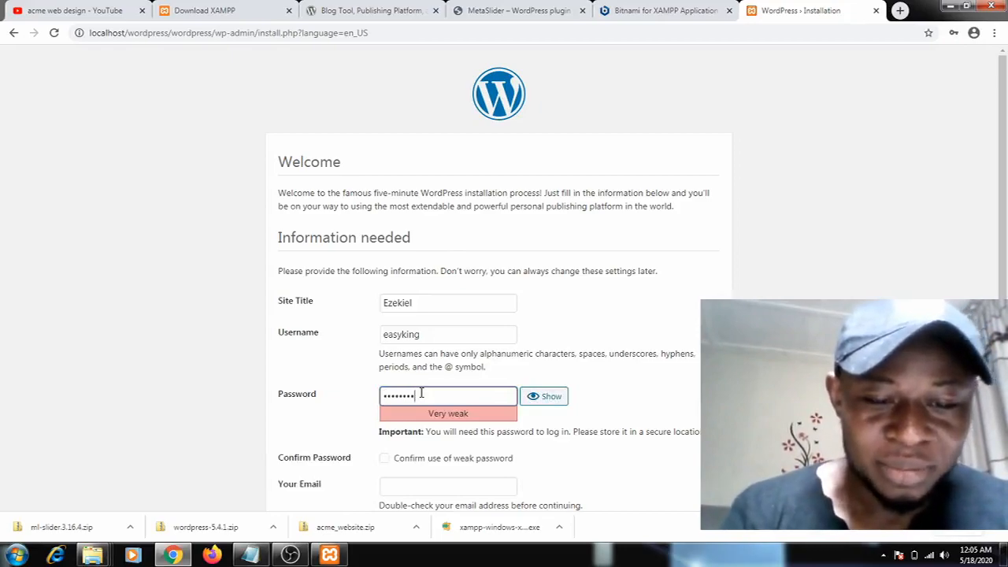
key(BackSpace)
key(BackSpace)
key(BackSpace)
key(BackSpace)
key(BackSpace)
key(BackSpace)
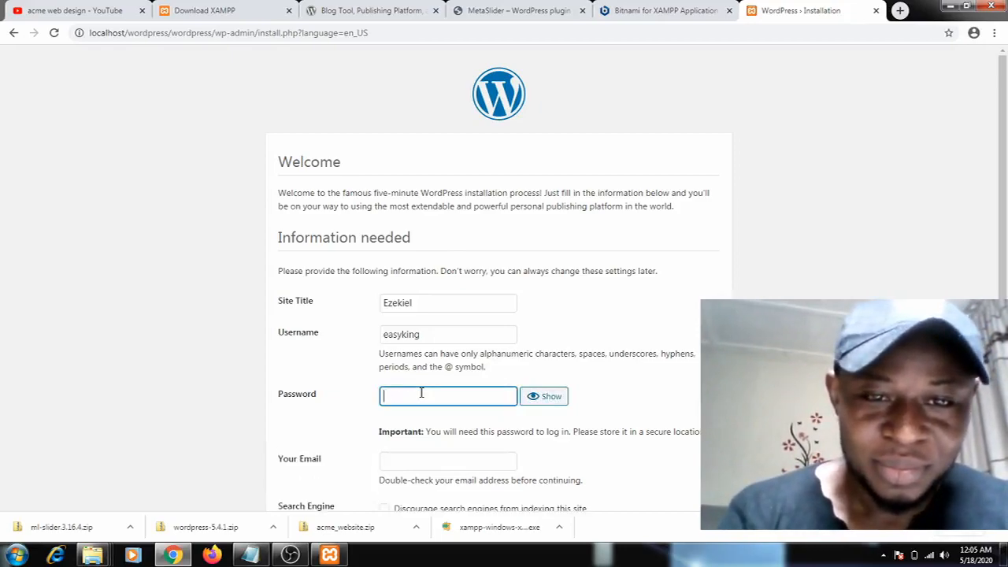
text(••••••••)
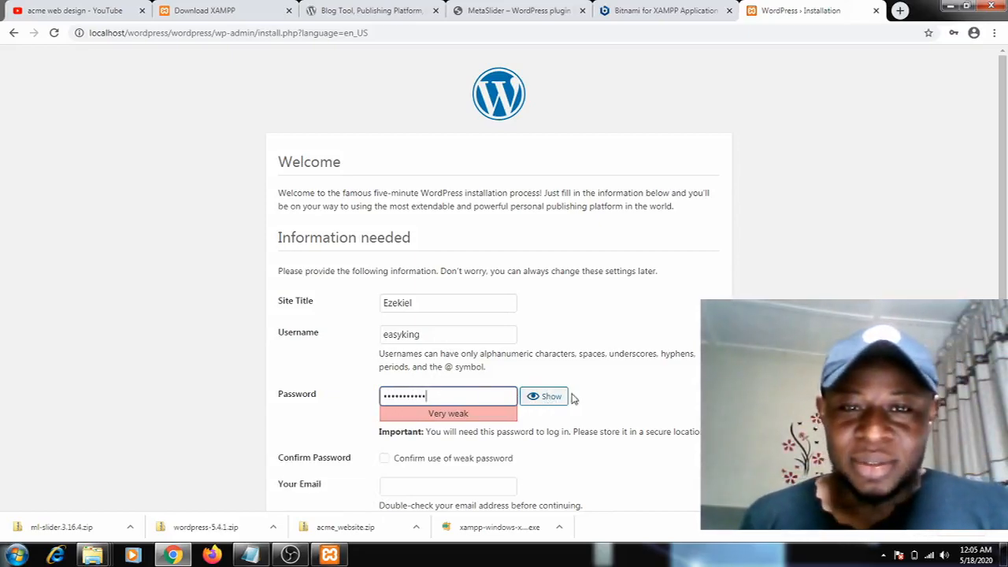
Fill in the administrator's e-mail address on the WordPress installation form
scroll(563, 398, down, 2)
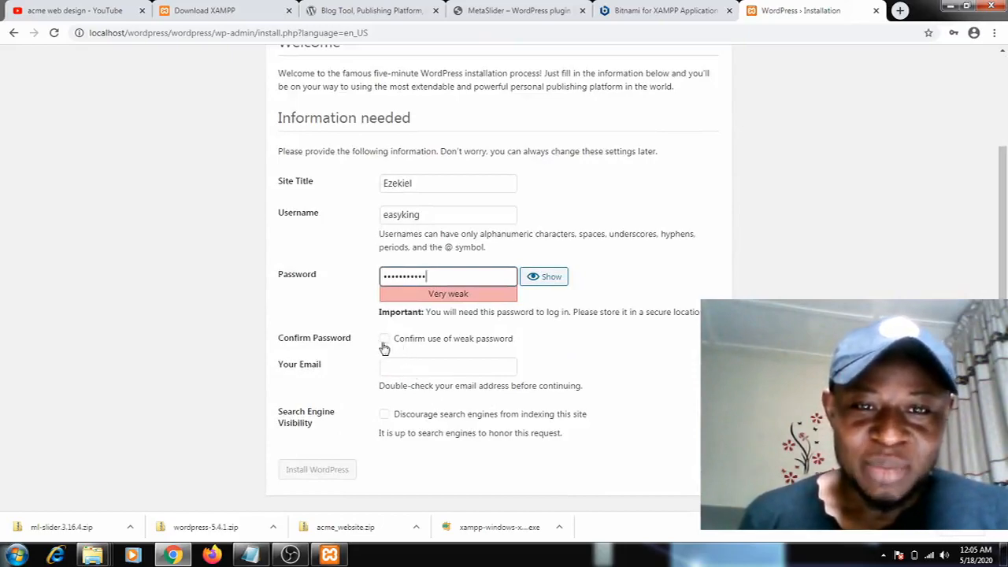
click(402, 367)
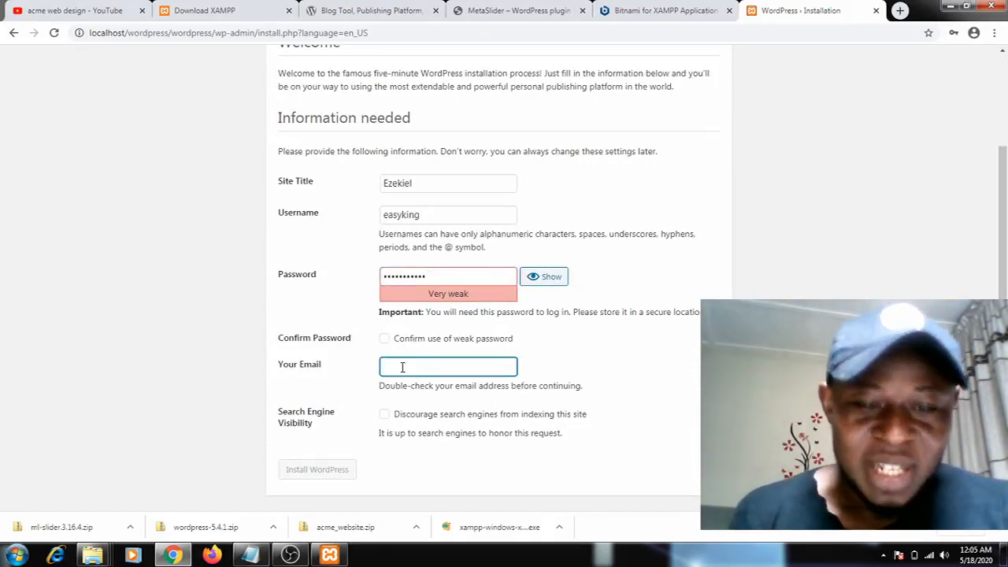
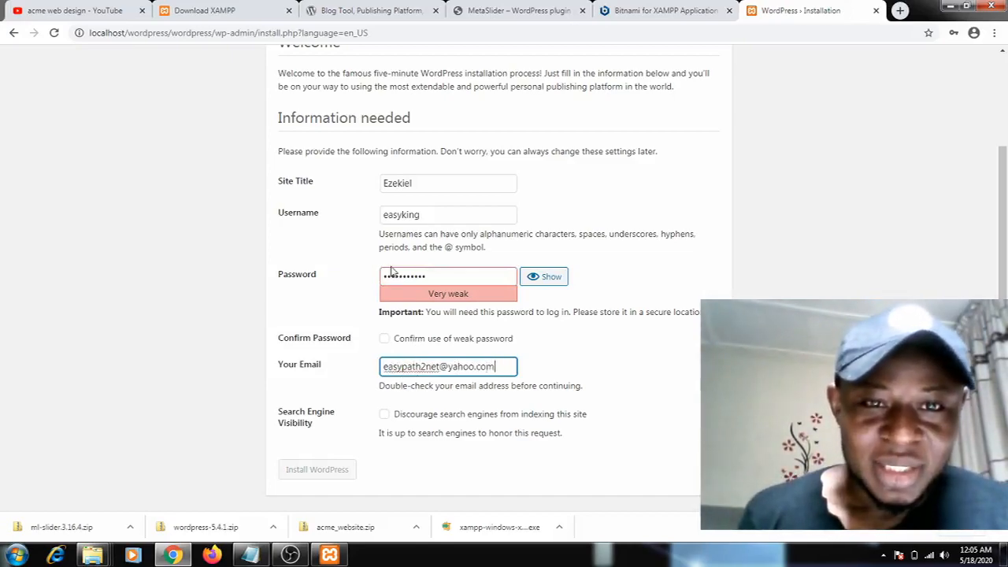
Discourage search engines from indexing the site and confirm the use of a weak password
click(386, 423)
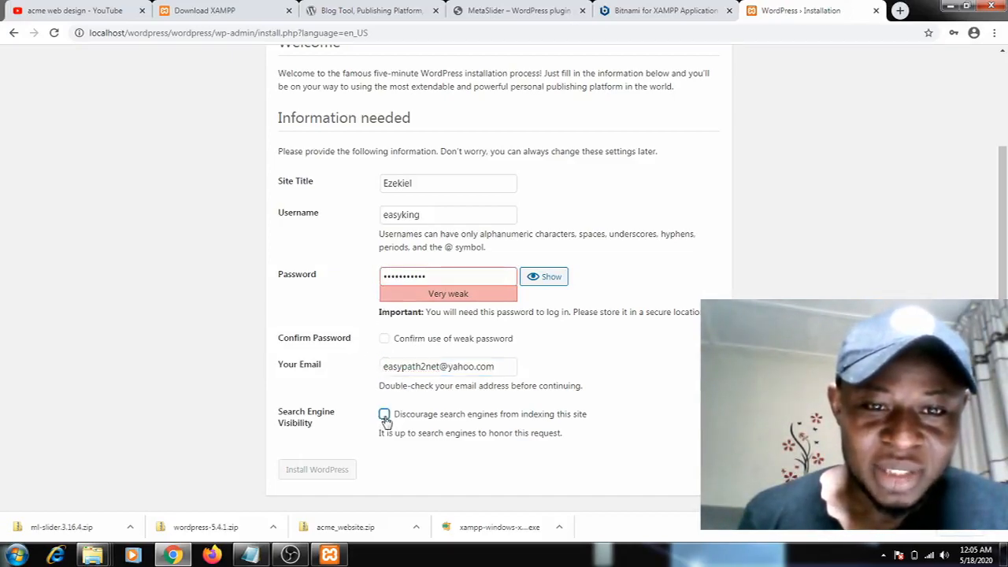
scroll(337, 428, up, 3)
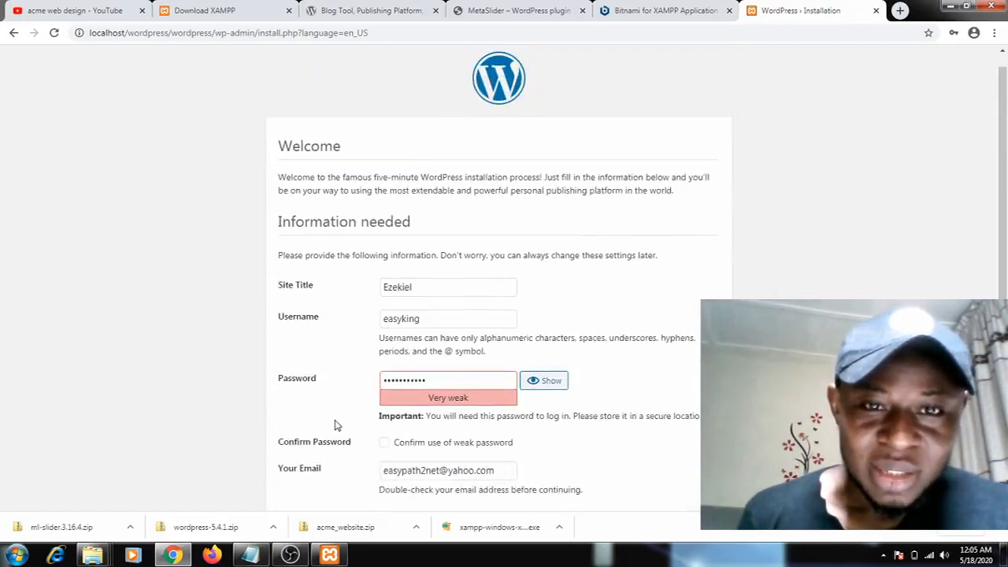
scroll(541, 406, down, 1)
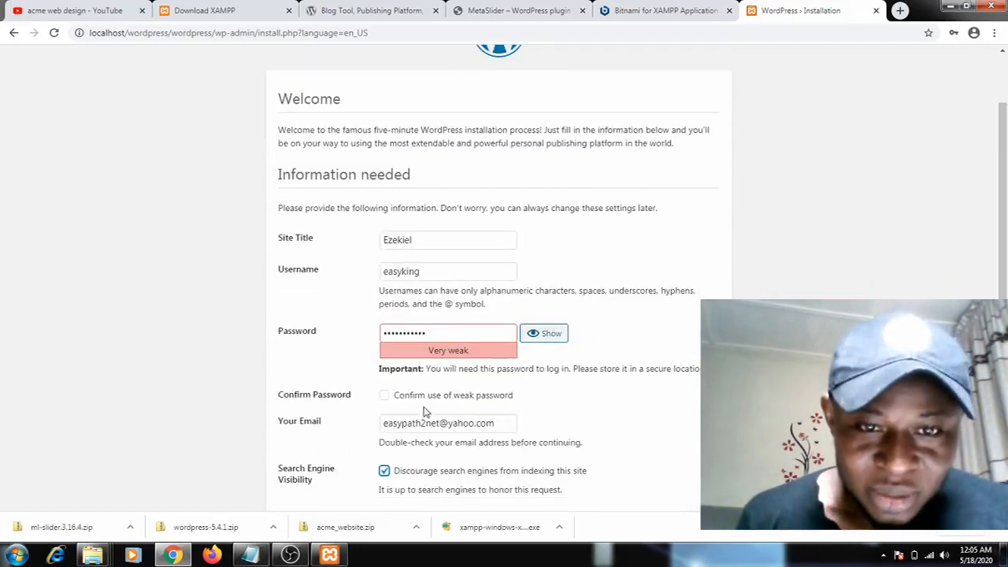
click(385, 396)
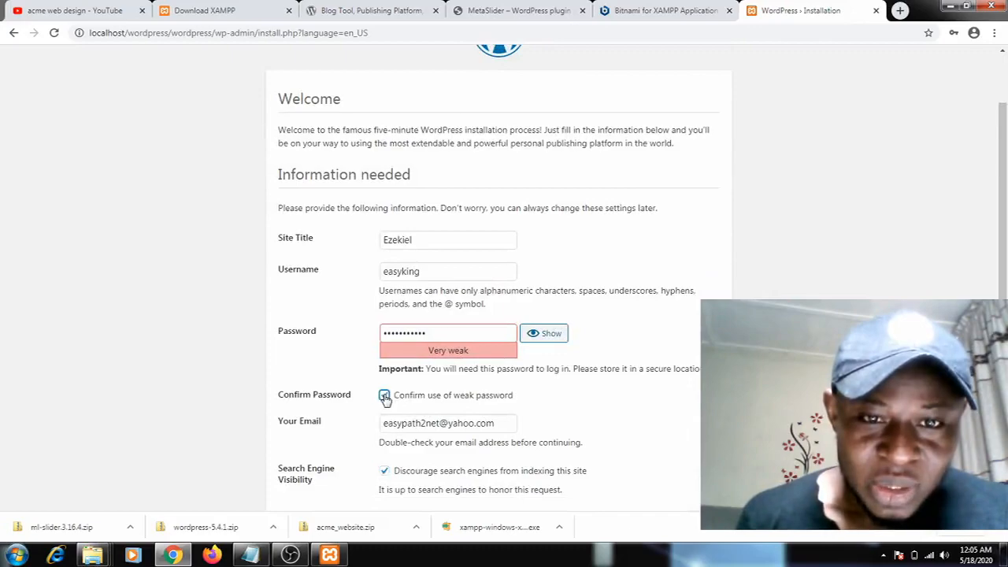
Install WordPress with the entered site information
scroll(398, 408, down, 1)
scroll(398, 410, down, 1)
click(323, 476)
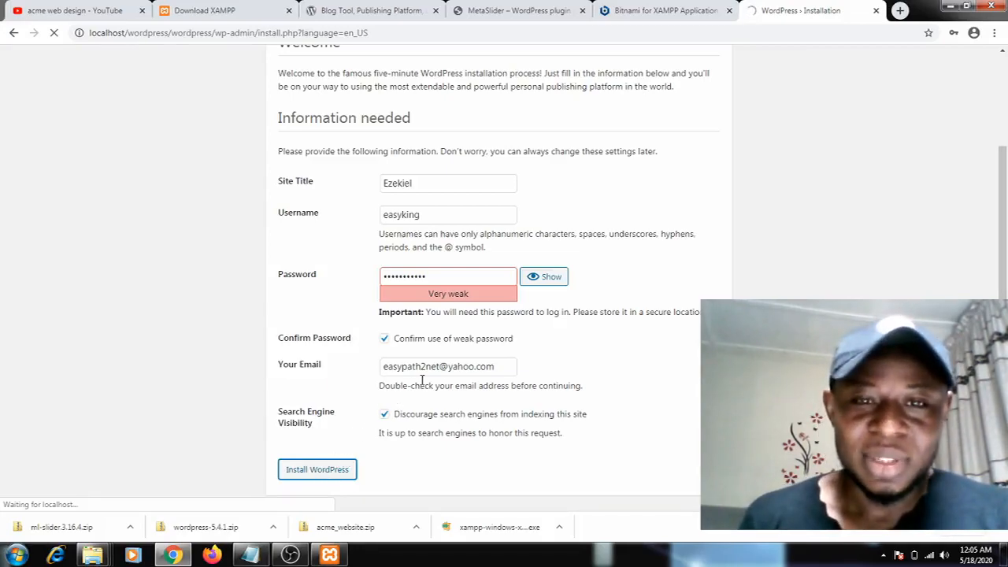
scroll(473, 369, up, 2)
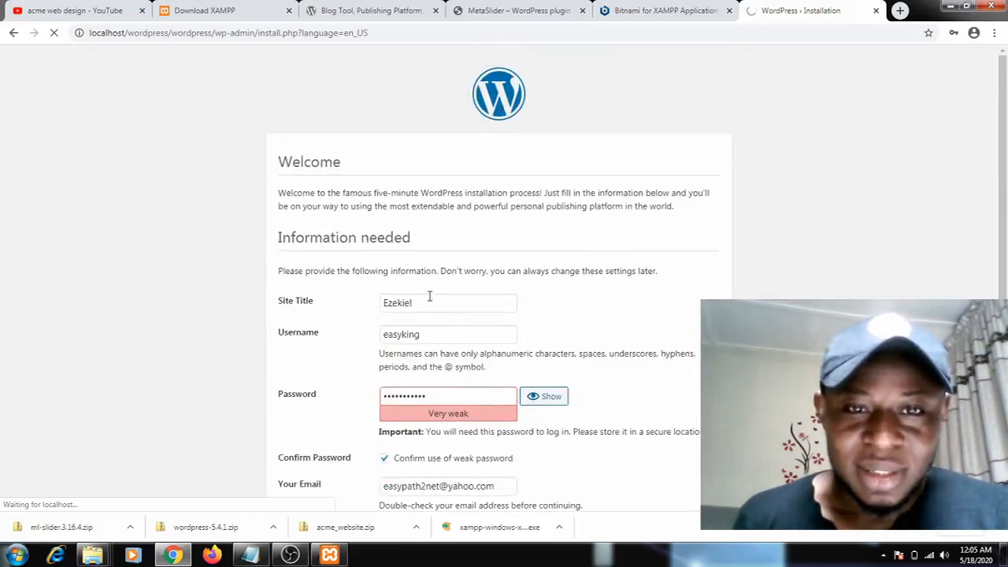
scroll(430, 297, down, 2)
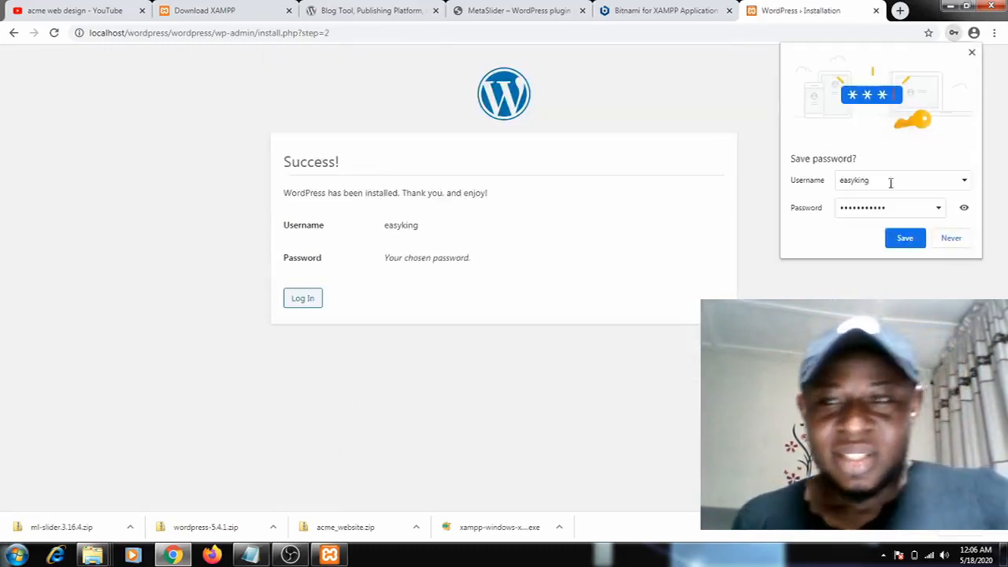
Decline saving the password in the browser and open the WordPress login page
click(953, 238)
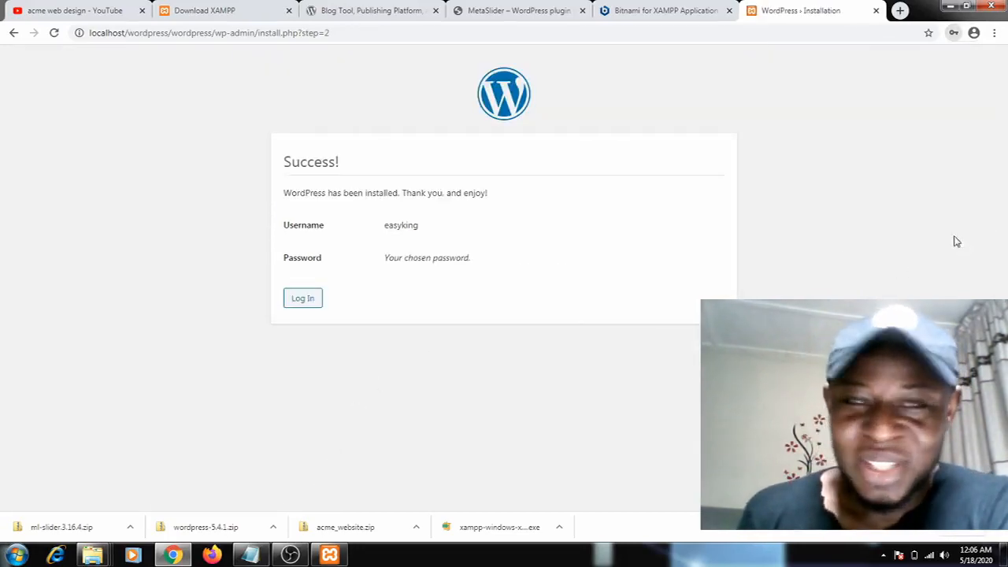
click(305, 304)
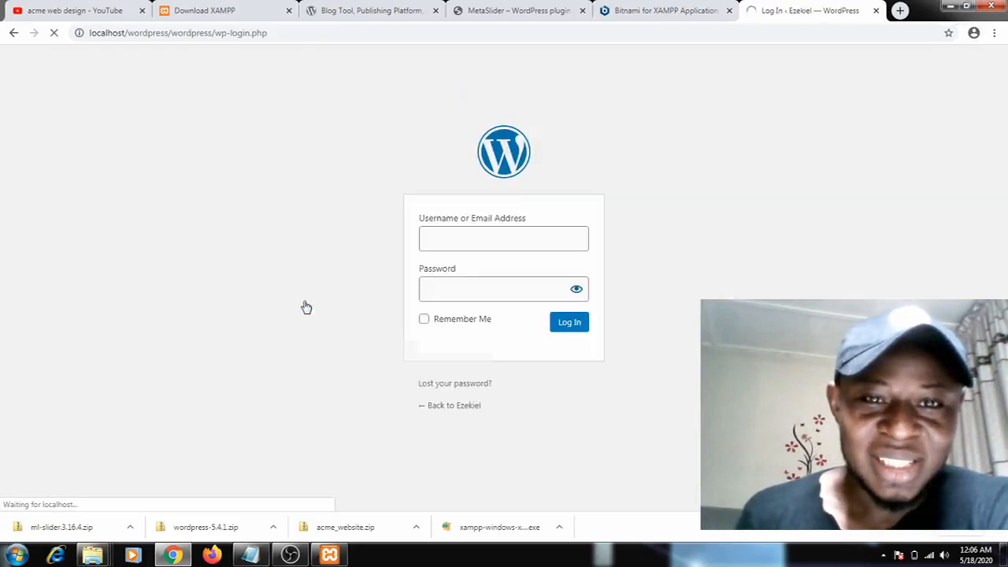
Log in to the WordPress site with the administrator's username and password
text(eas)
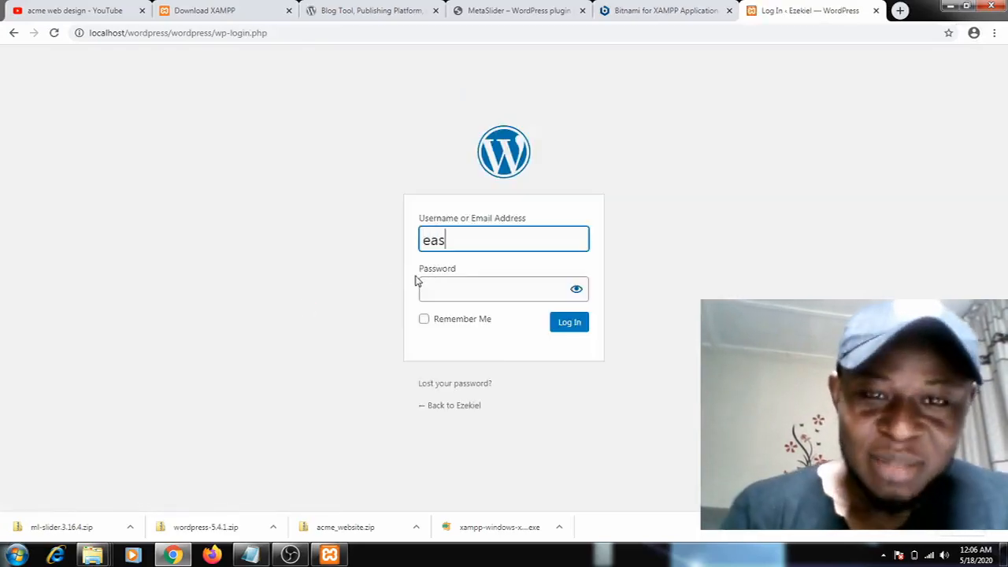
text(yking)
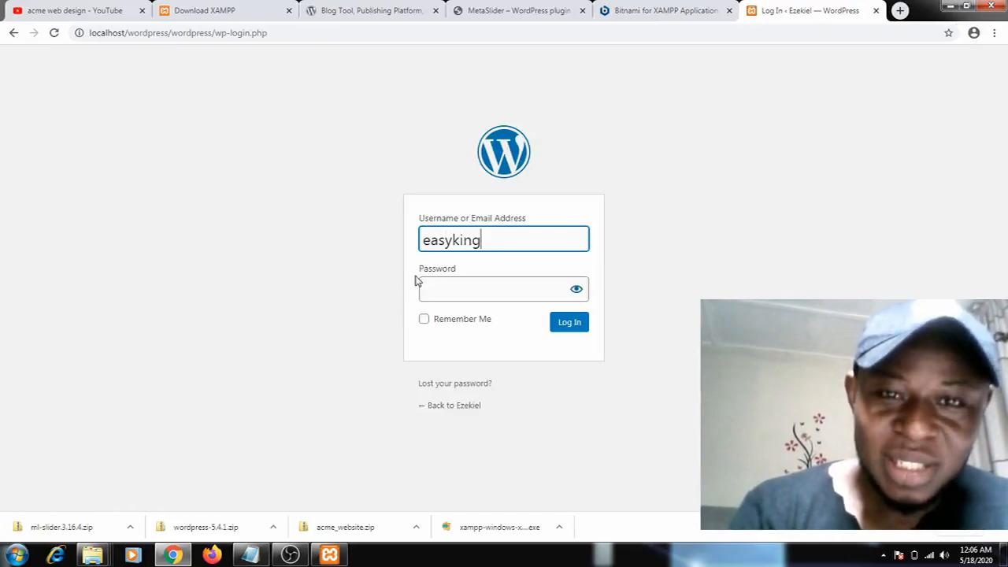
key(Tab)
text(•)
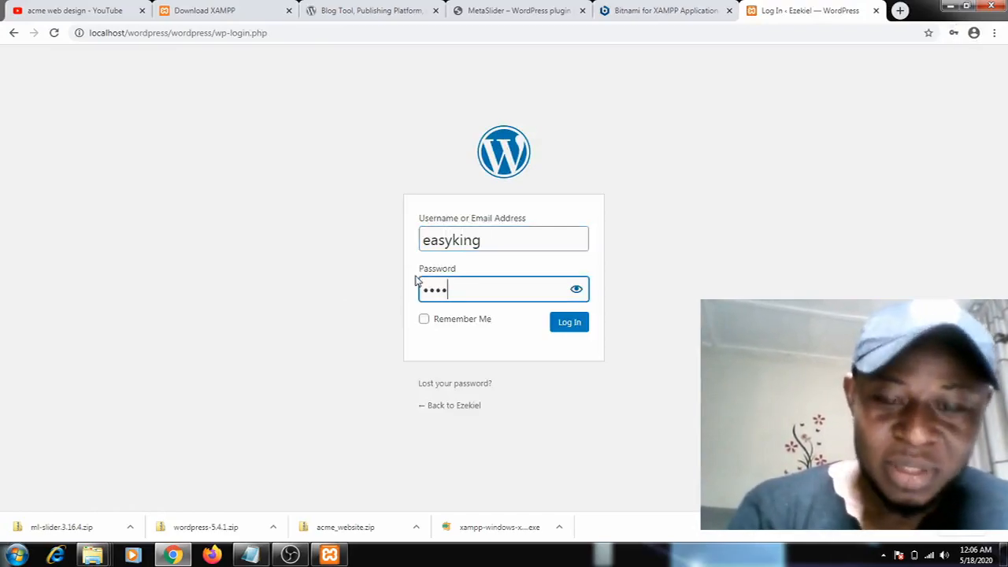
text(•••••••)
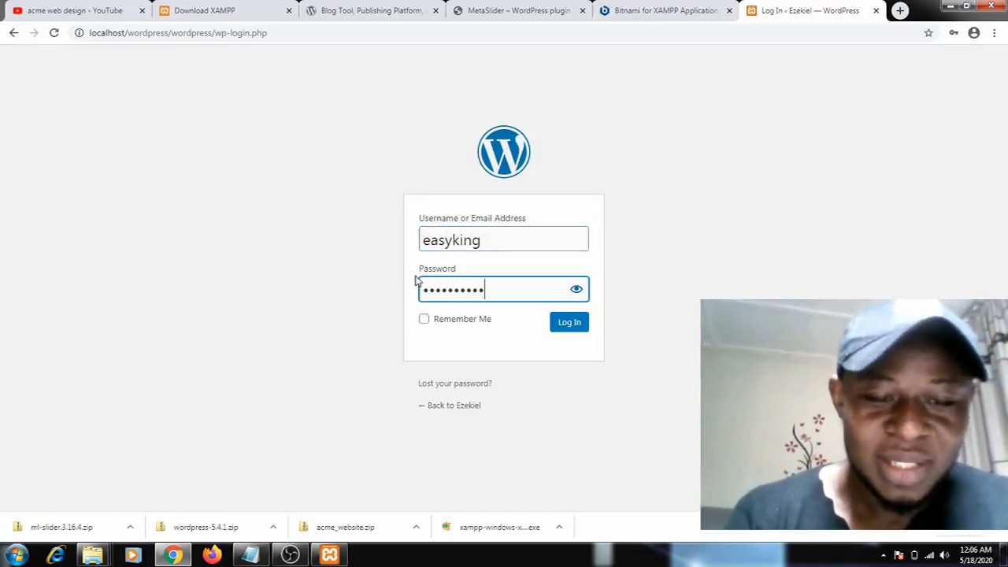
click(570, 323)
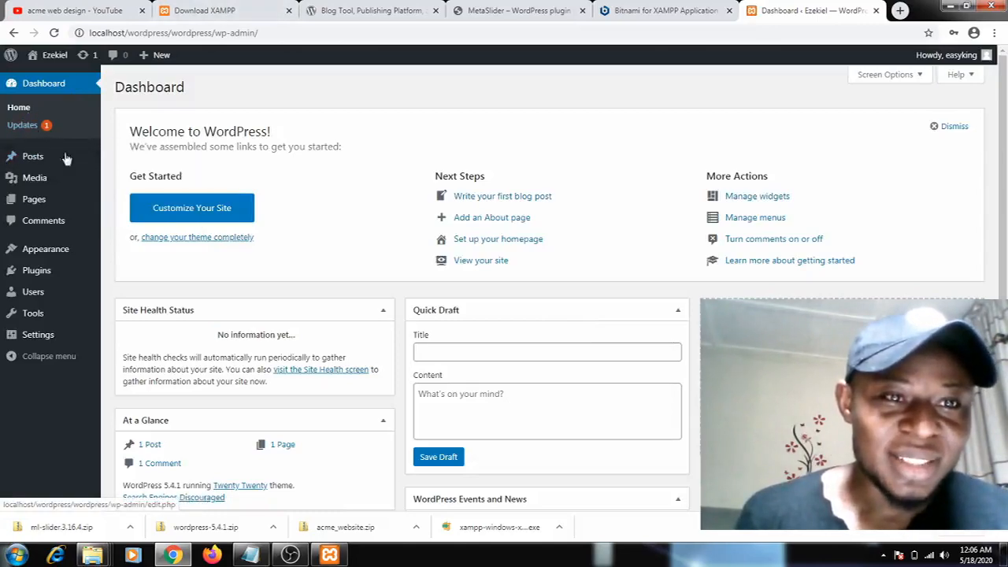
Open the site's front end in a new tab, look through its home page, and return to the dashboard
mouse_move(38, 189)
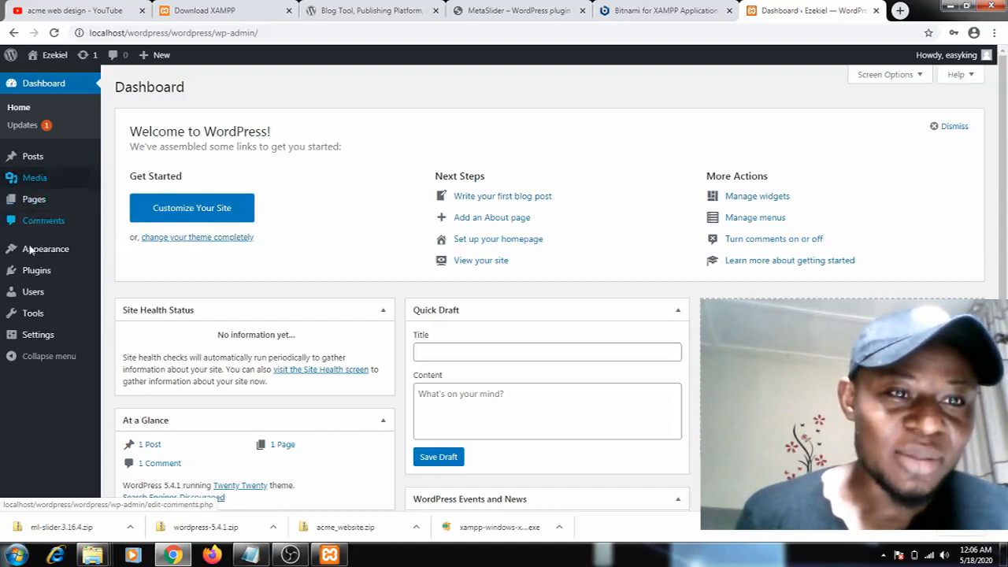
mouse_move(32, 249)
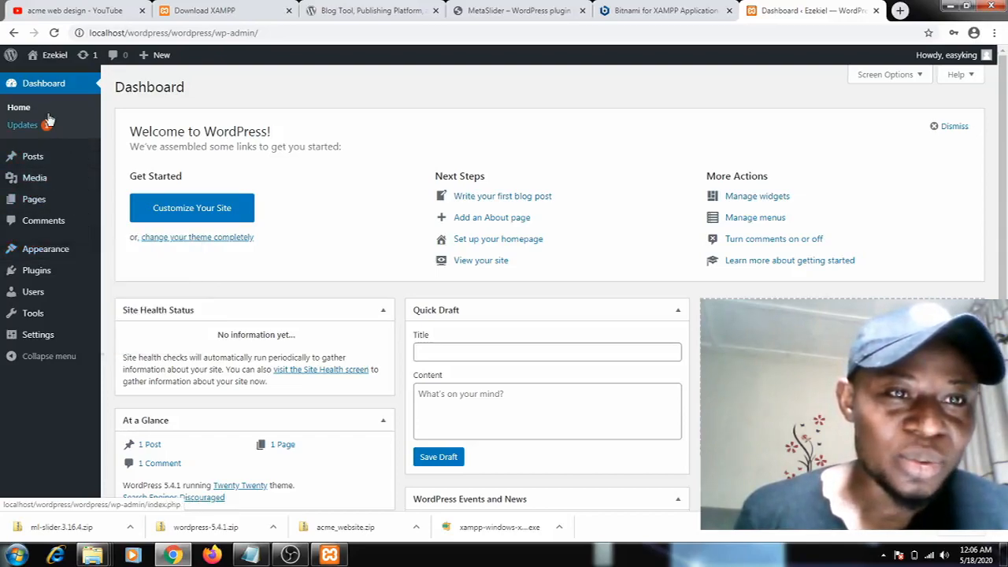
mouse_move(43, 63)
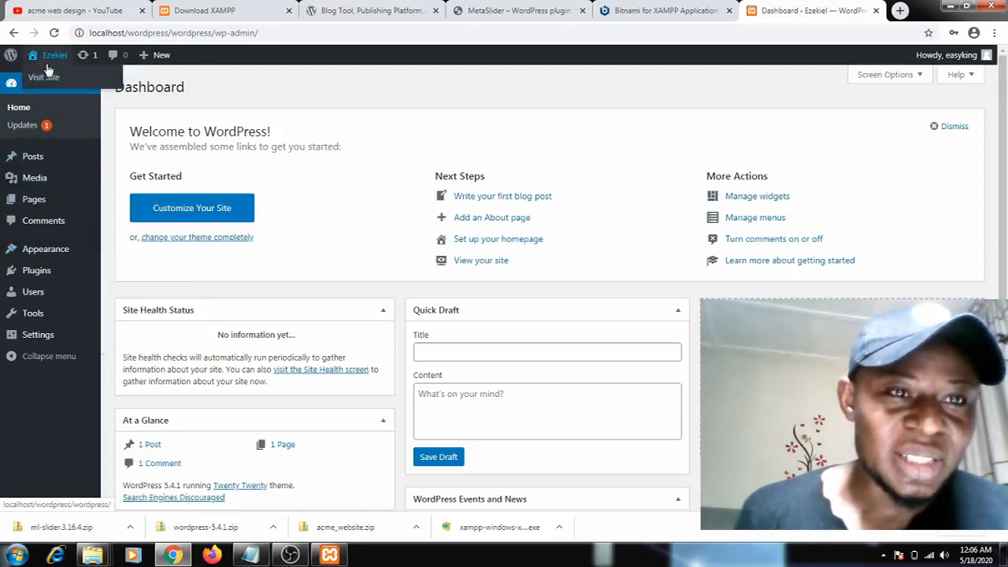
right_click(52, 77)
click(63, 85)
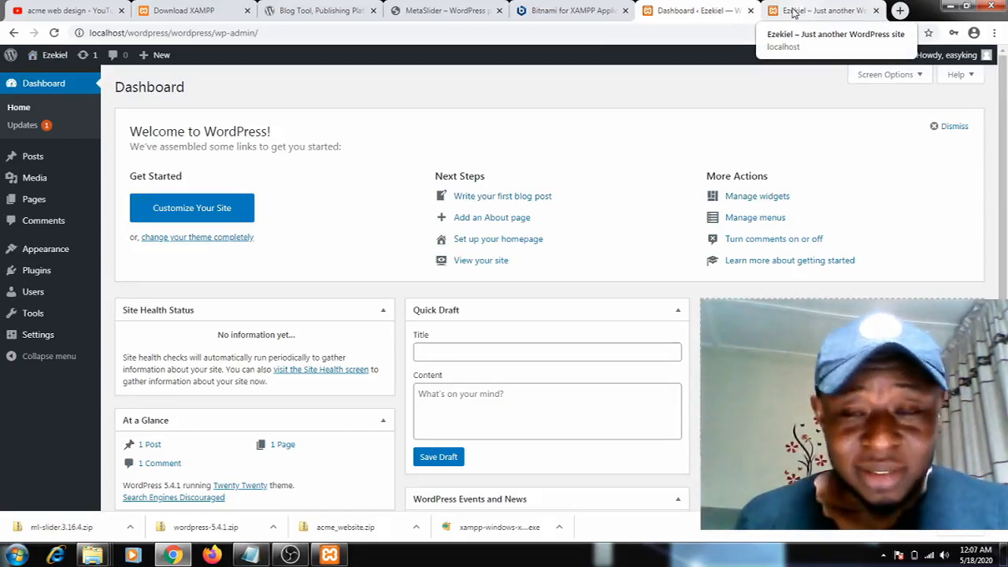
click(797, 11)
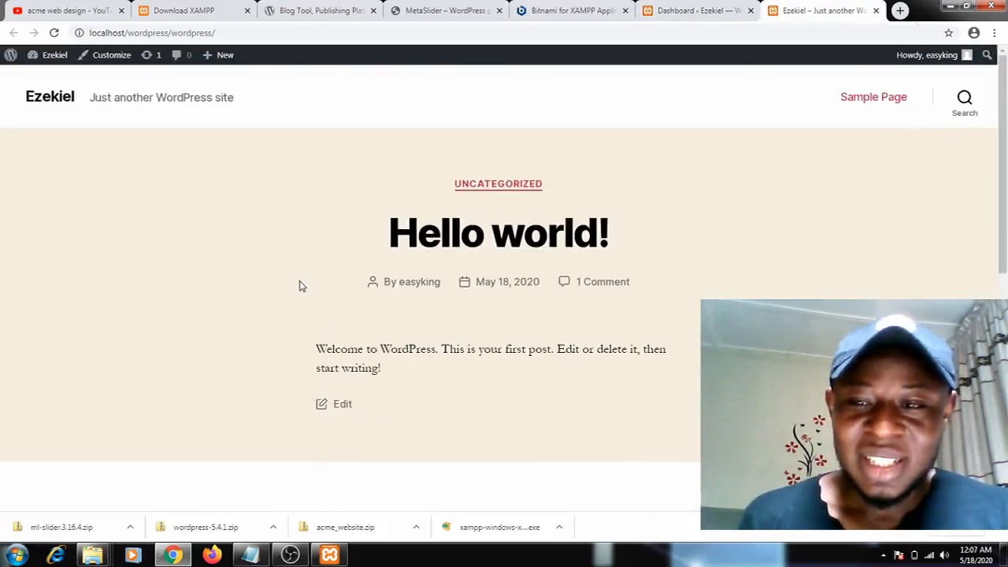
scroll(361, 271, down, 2)
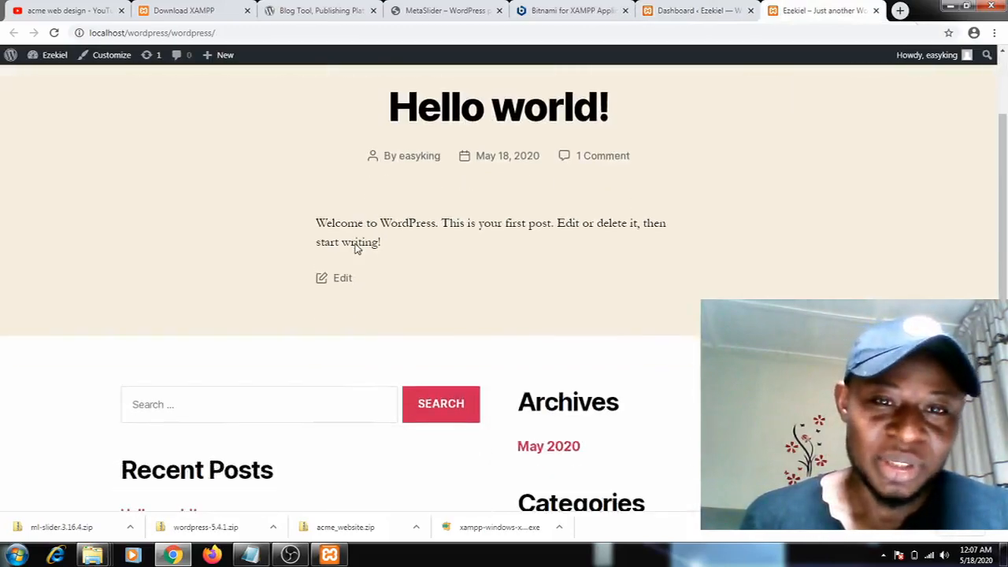
scroll(354, 251, down, 3)
scroll(354, 250, down, 1)
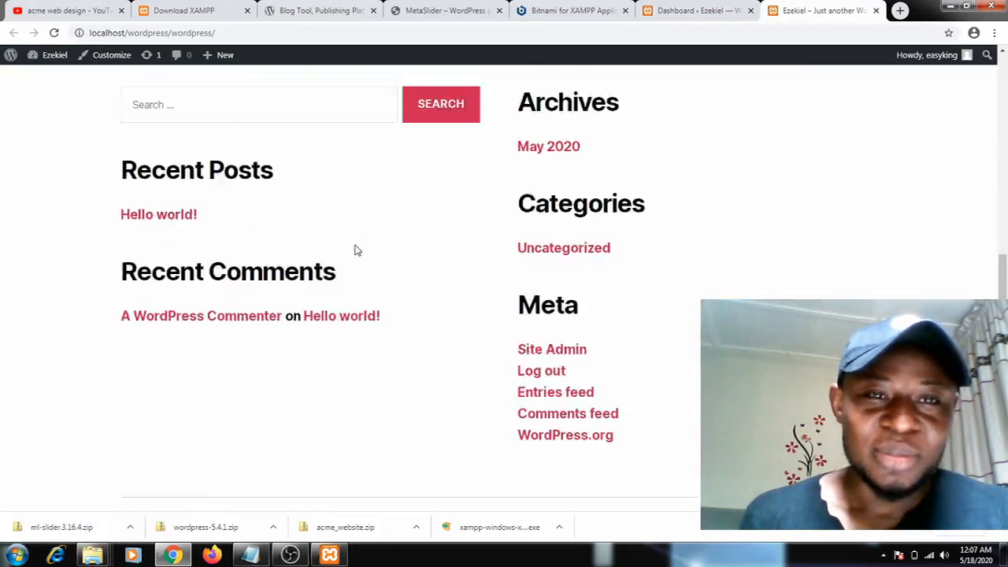
scroll(354, 247, up, 4)
click(666, 13)
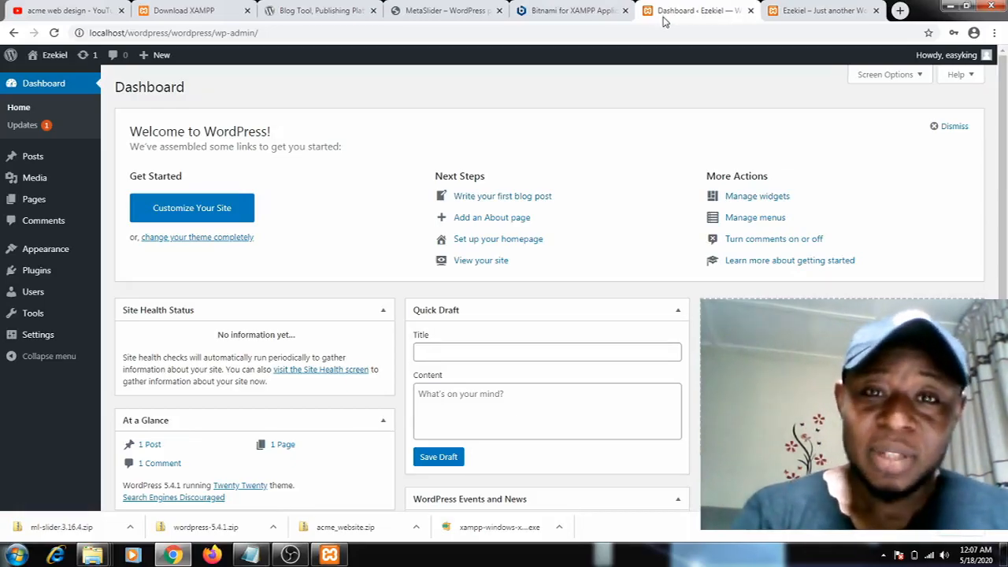
Locate the ml-slider.3.16.4 zip file on the desktop and return to the WordPress dashboard in the browser
key(super+d)
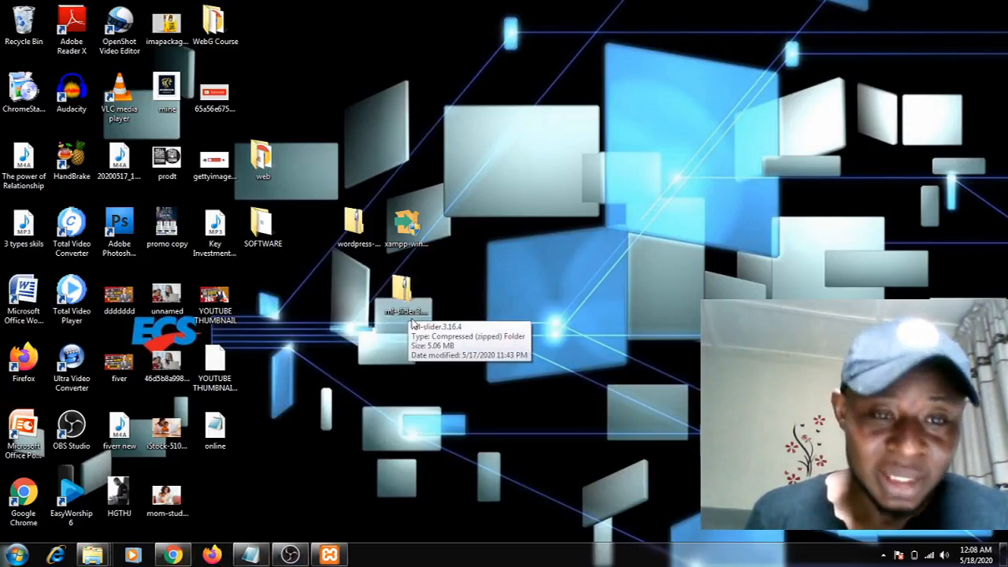
mouse_move(180, 559)
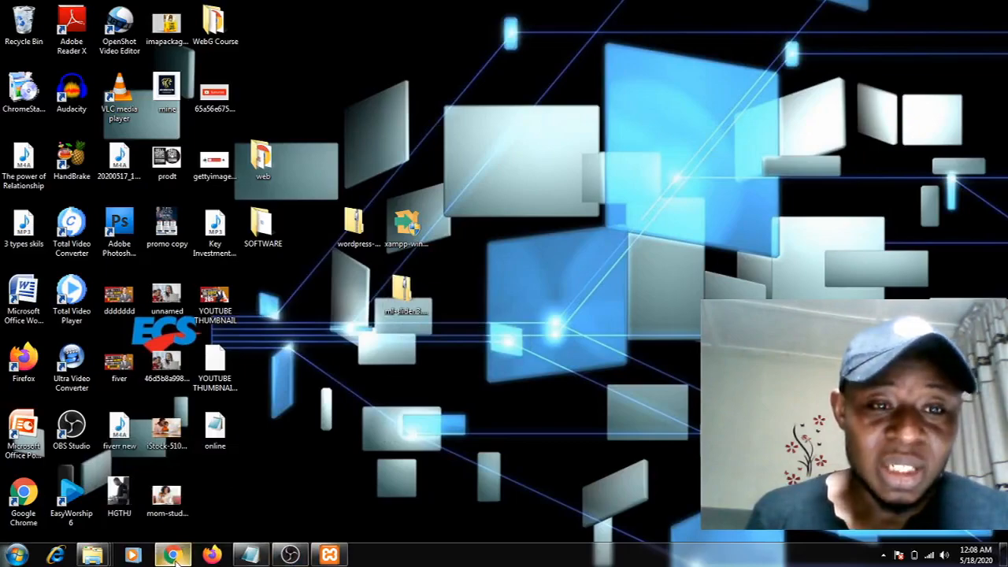
click(173, 556)
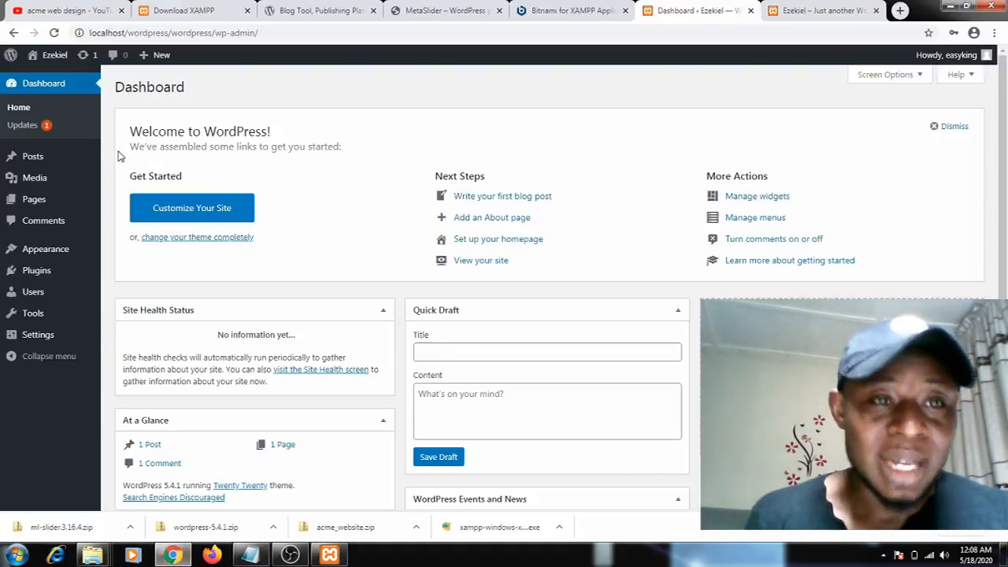
Open the form for uploading a new plugin in .zip format
mouse_move(36, 277)
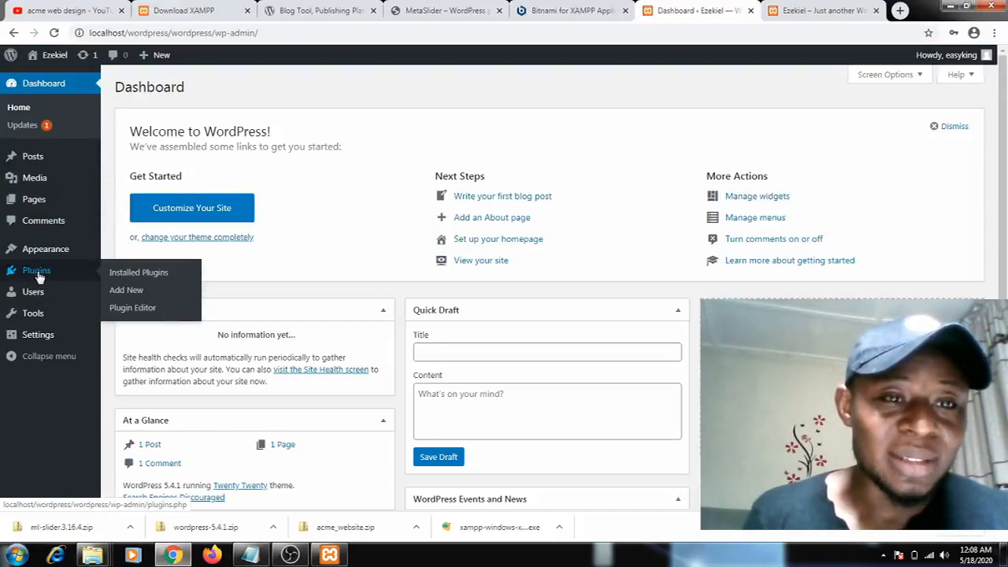
click(38, 275)
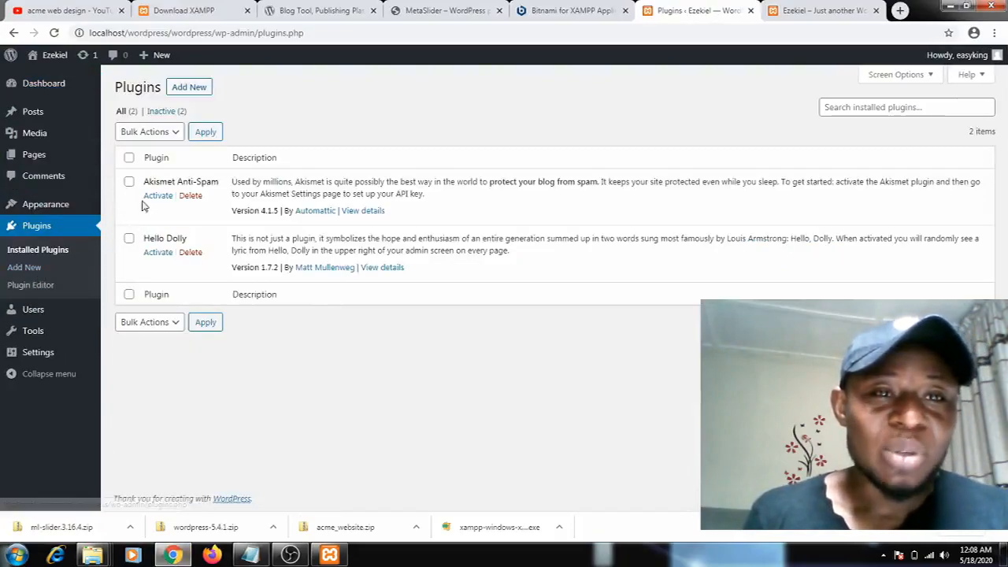
click(195, 89)
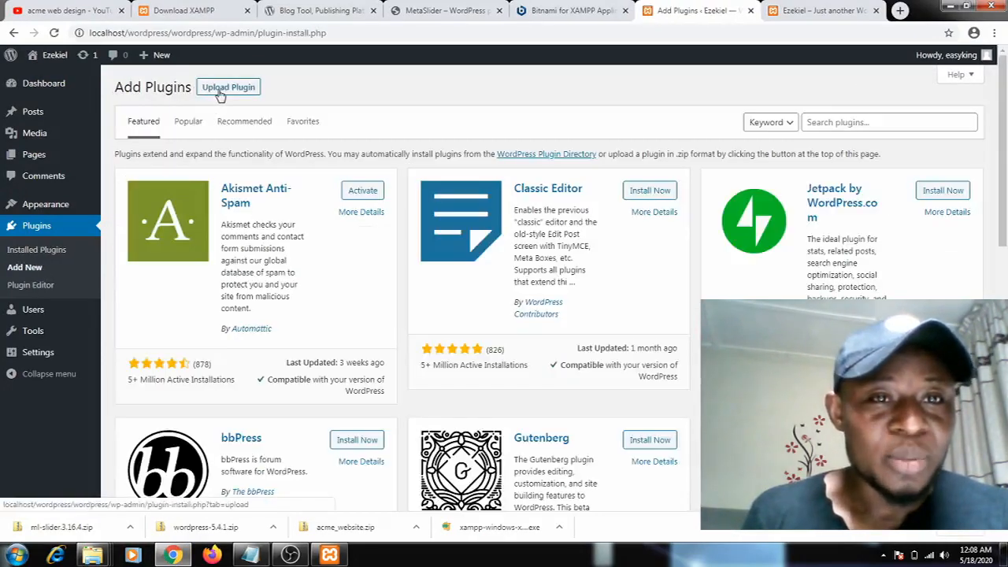
click(222, 93)
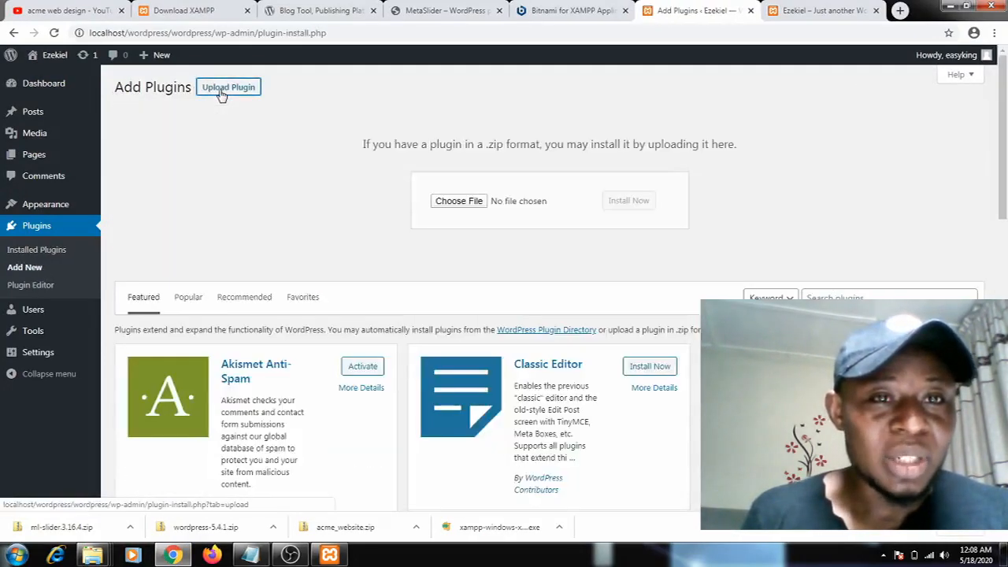
Choose ml-slider.3.16.4.zip from the Desktop folder as the plugin file to upload
click(464, 204)
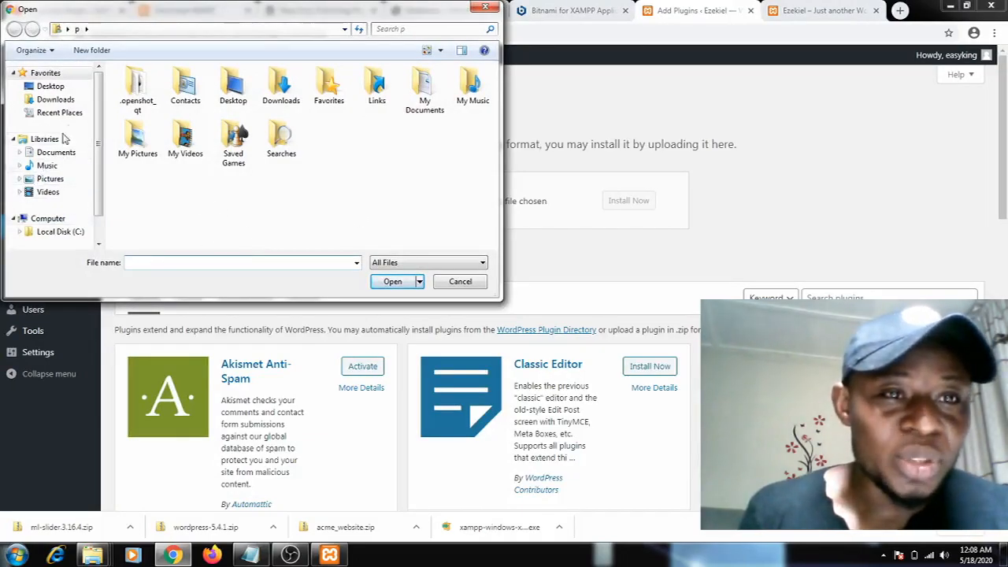
scroll(96, 118, down, 1)
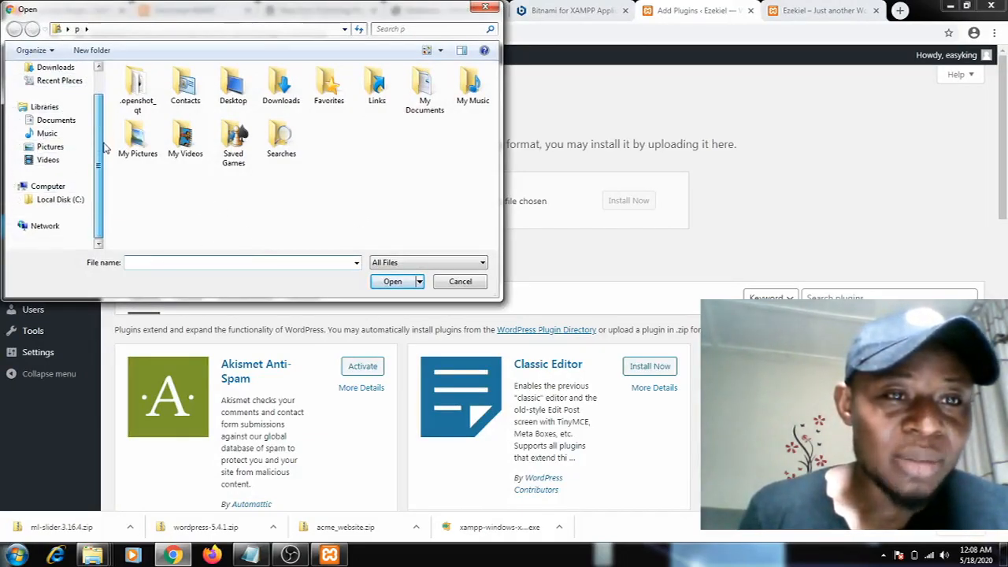
drag(101, 151, 98, 136)
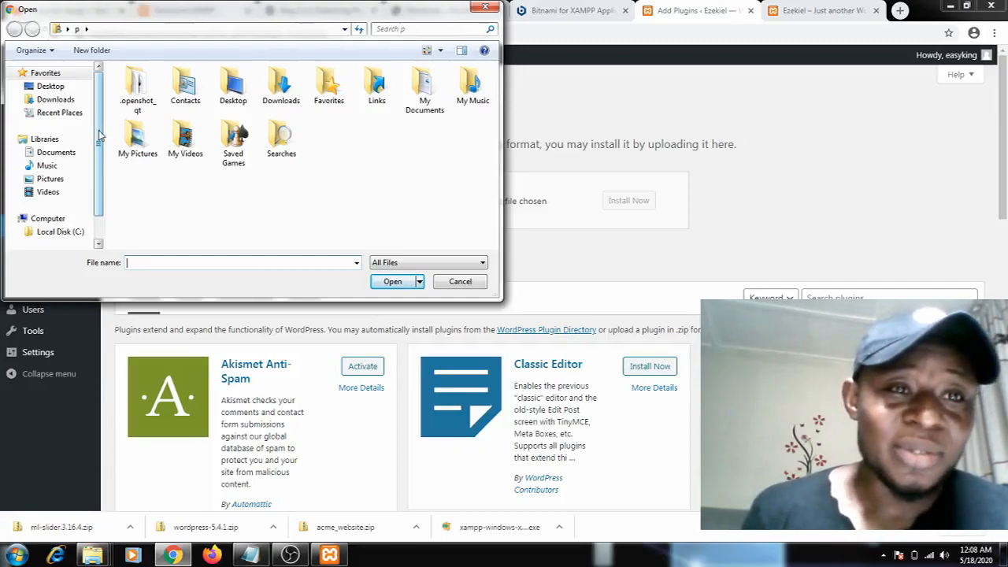
mouse_move(102, 135)
mouse_down()
mouse_move(100, 161)
mouse_move(102, 132)
mouse_up()
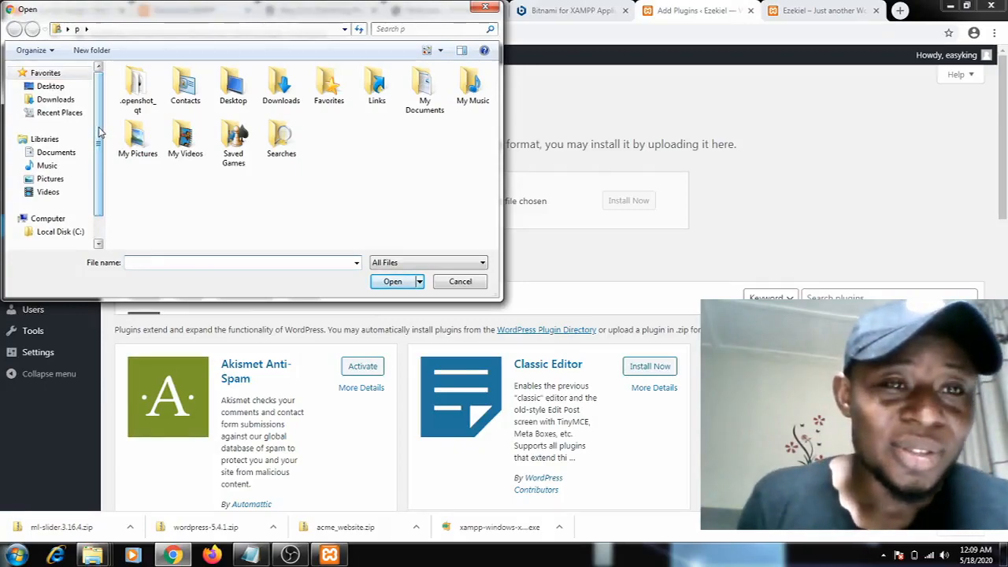
mouse_move(99, 127)
mouse_down()
mouse_move(99, 157)
mouse_move(105, 127)
mouse_up()
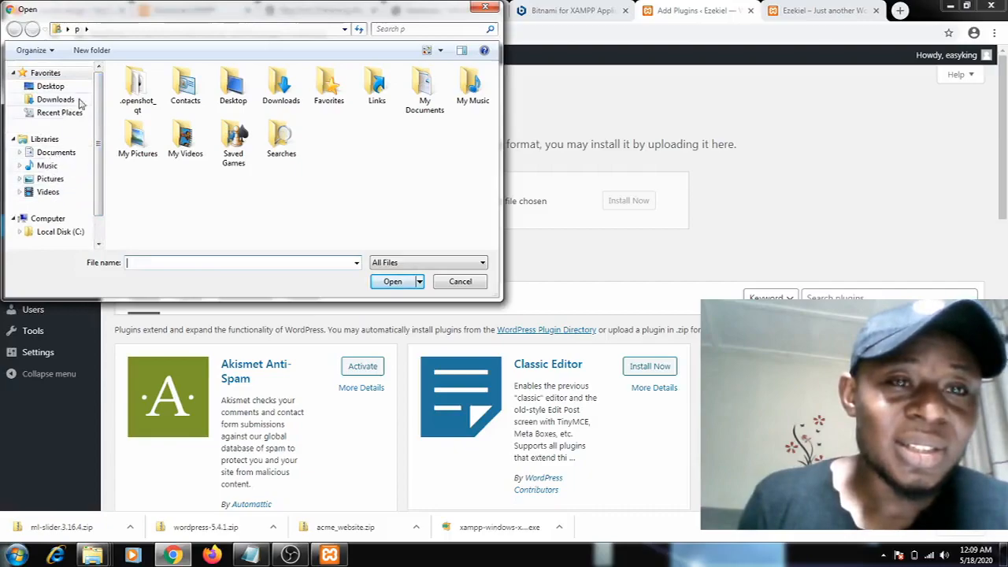
mouse_move(99, 114)
mouse_down()
mouse_move(109, 137)
mouse_move(104, 126)
mouse_up()
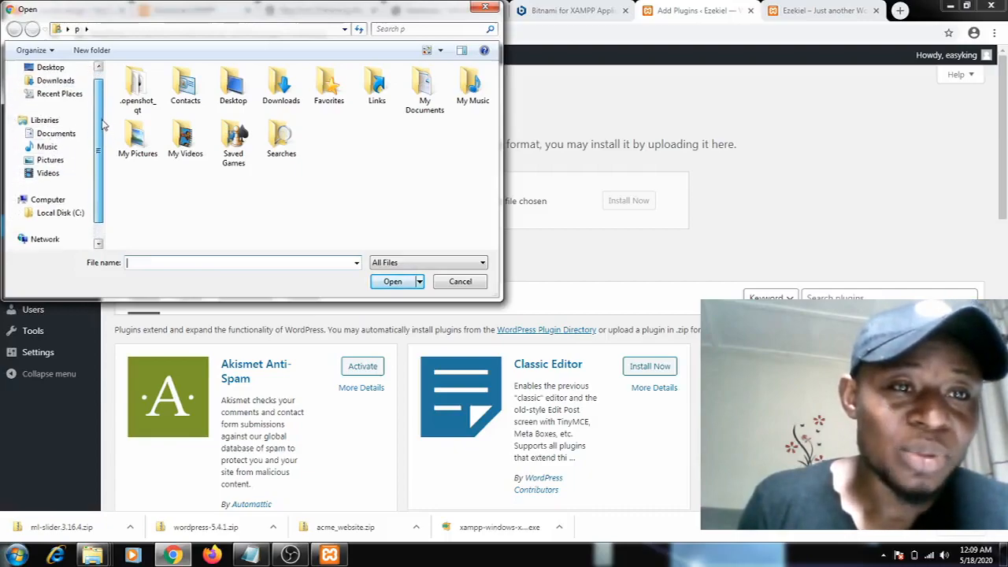
click(50, 68)
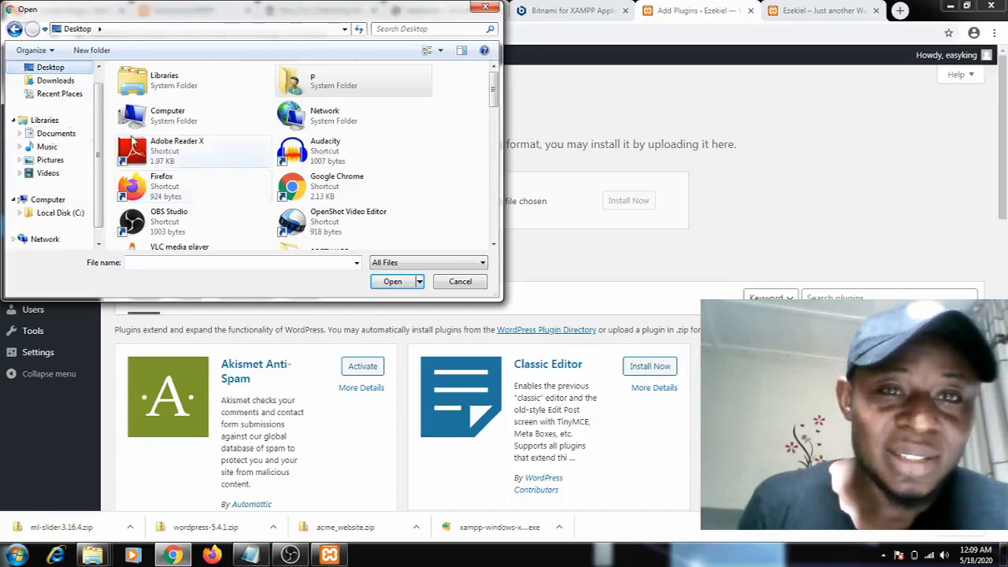
drag(494, 88, 494, 177)
click(356, 221)
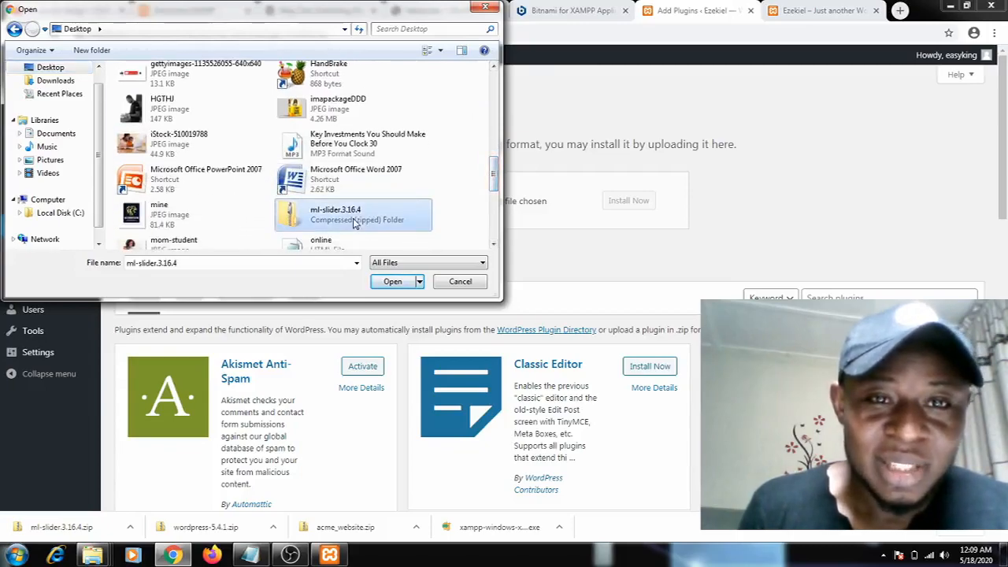
click(390, 282)
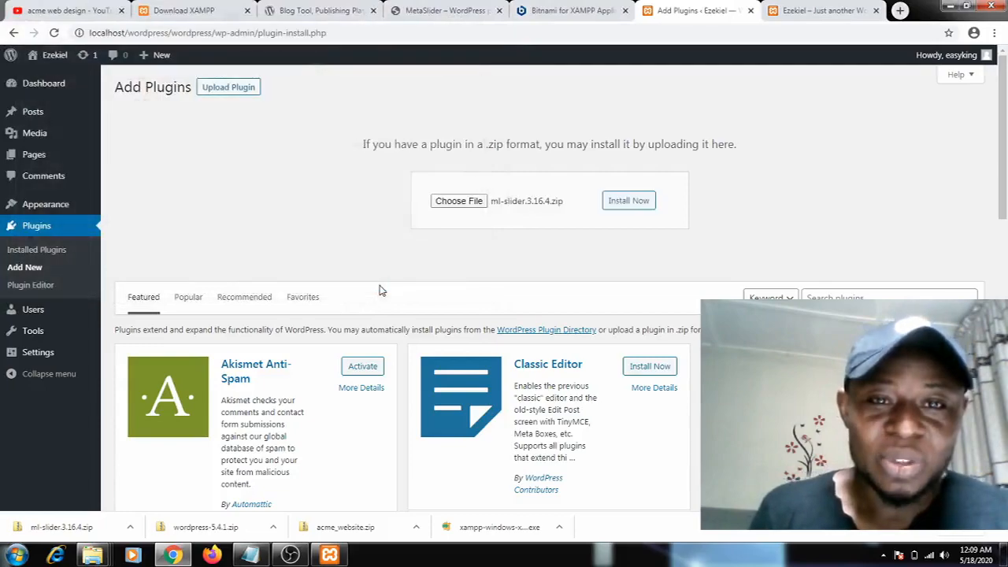
Install the uploaded ml-slider.3.16.4.zip plugin and activate it
click(616, 208)
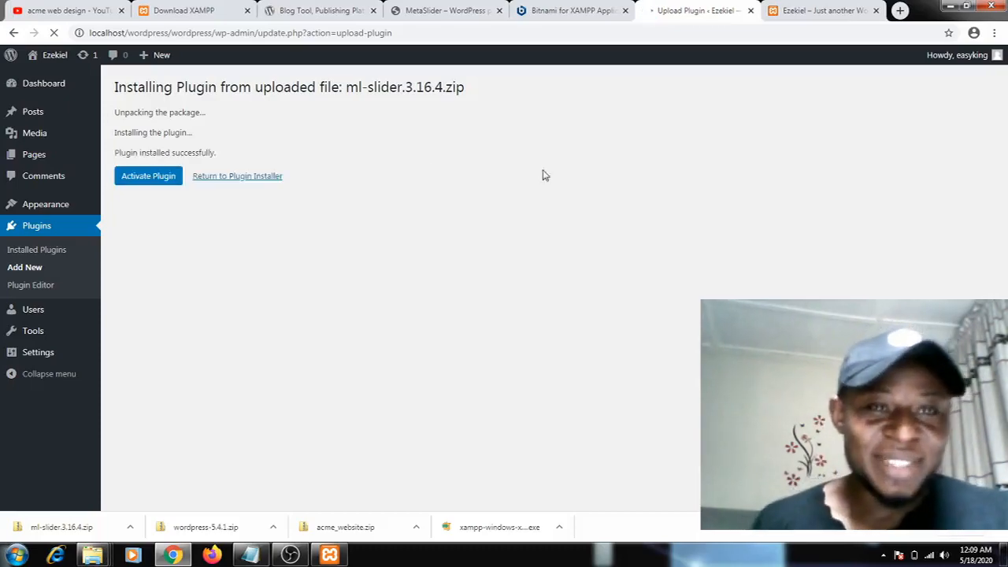
click(165, 178)
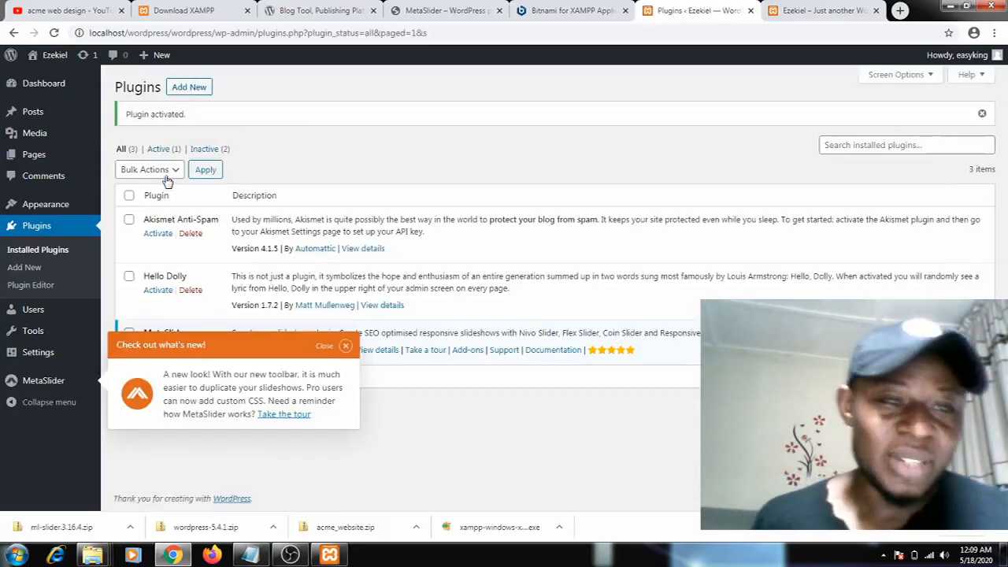
Open the MetaSlider plugin's admin page and view the site's home page in its own tab
click(43, 384)
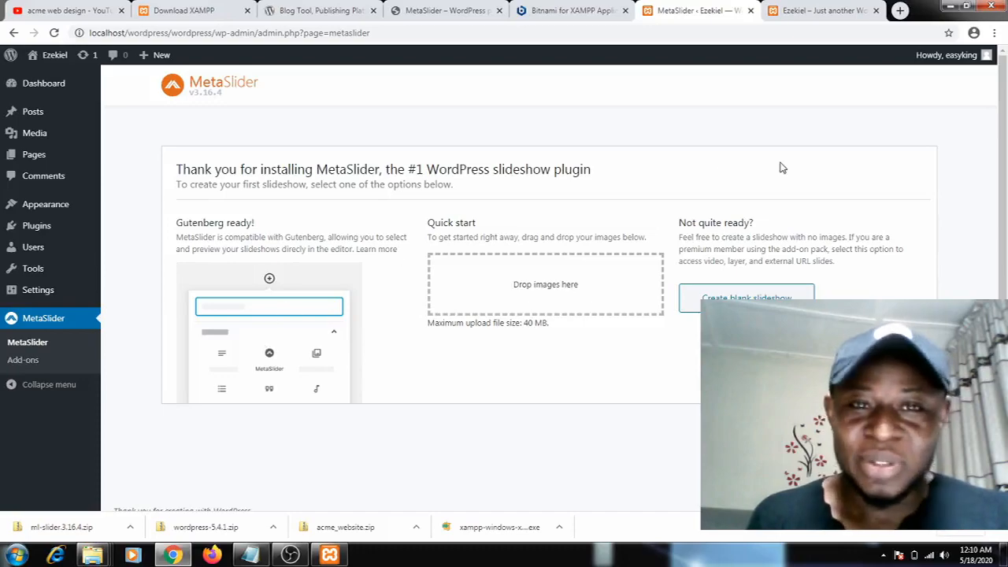
click(824, 12)
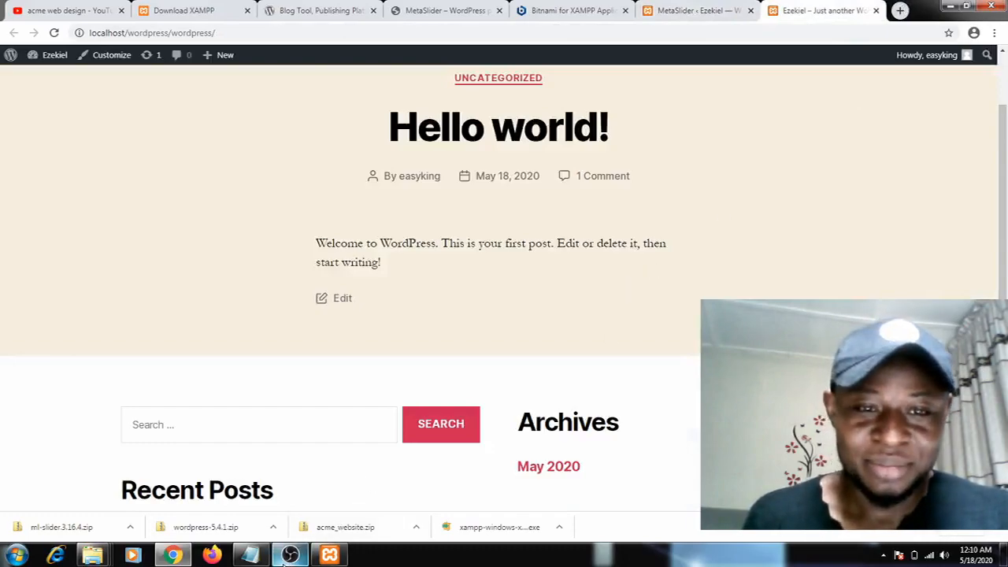
mouse_move(285, 559)
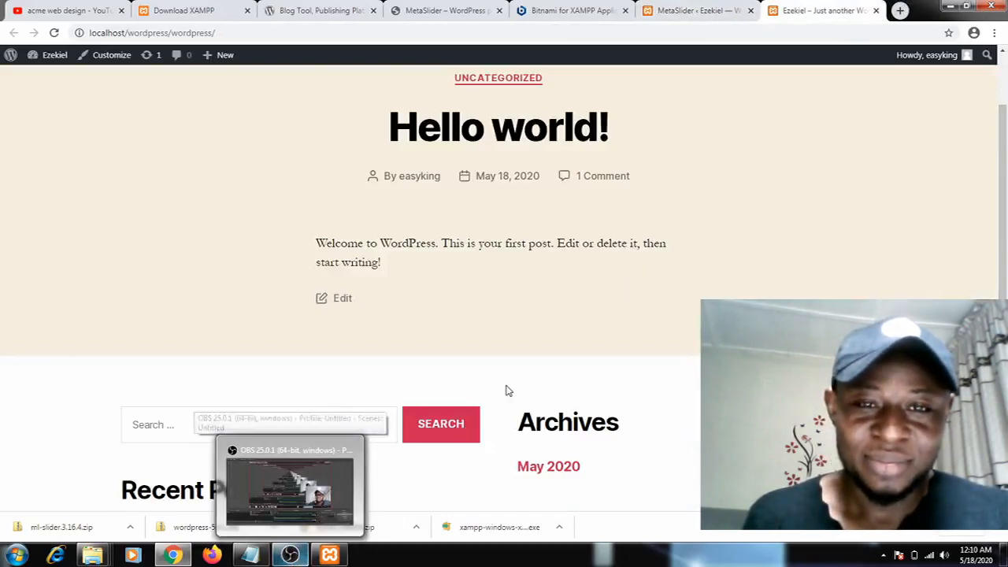